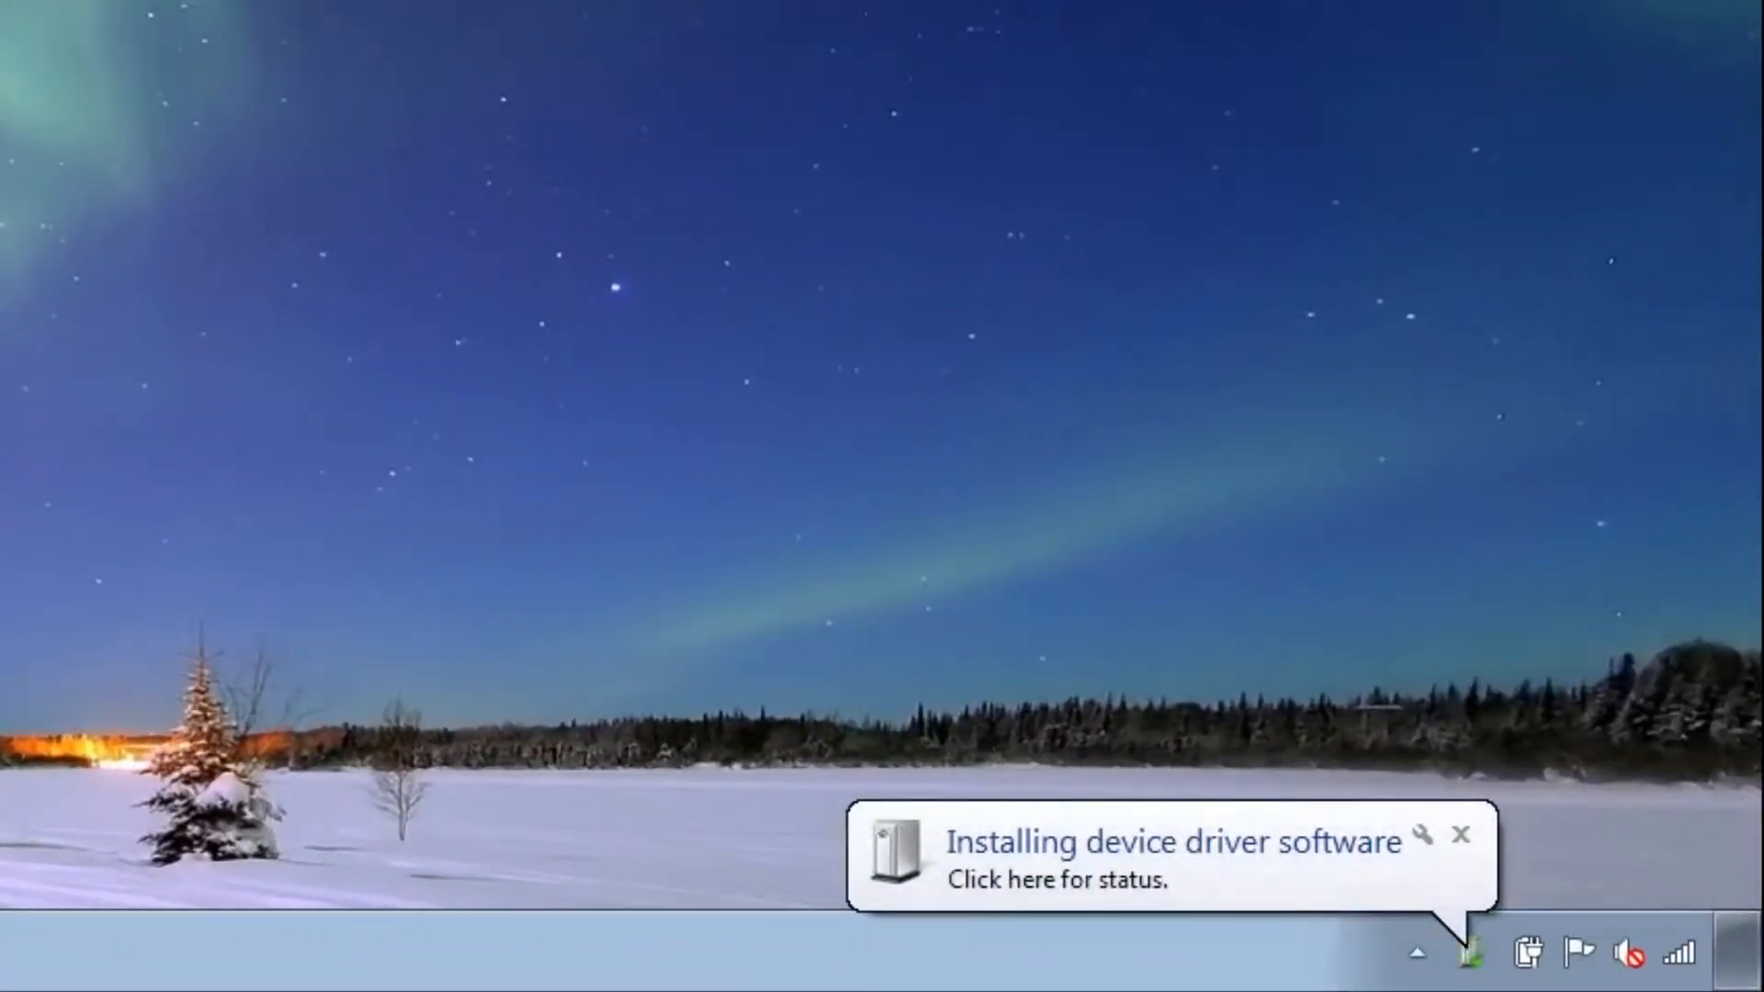
# - Open the installation status of the newly connected device's driver
pyautogui.click(1057, 884)
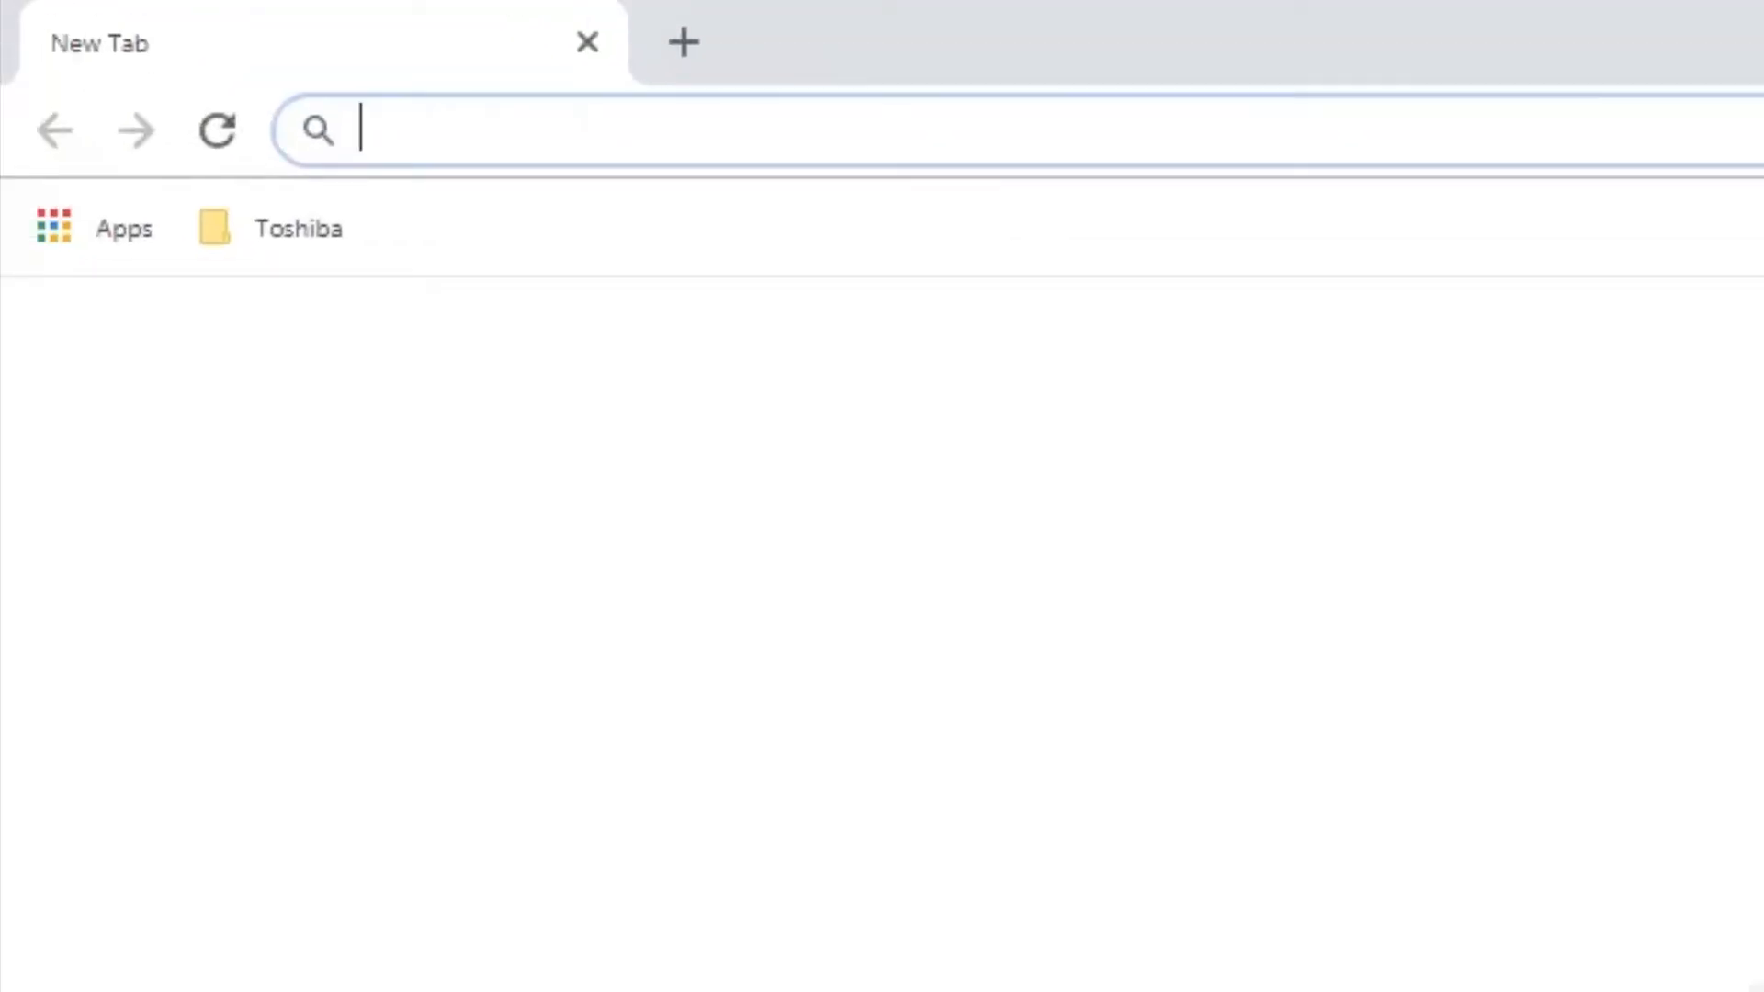
# - Switch to the web browser, go to noritake-elec.com and open its Design Resources downloads page
pyautogui.write('no')
pyautogui.press('Return')
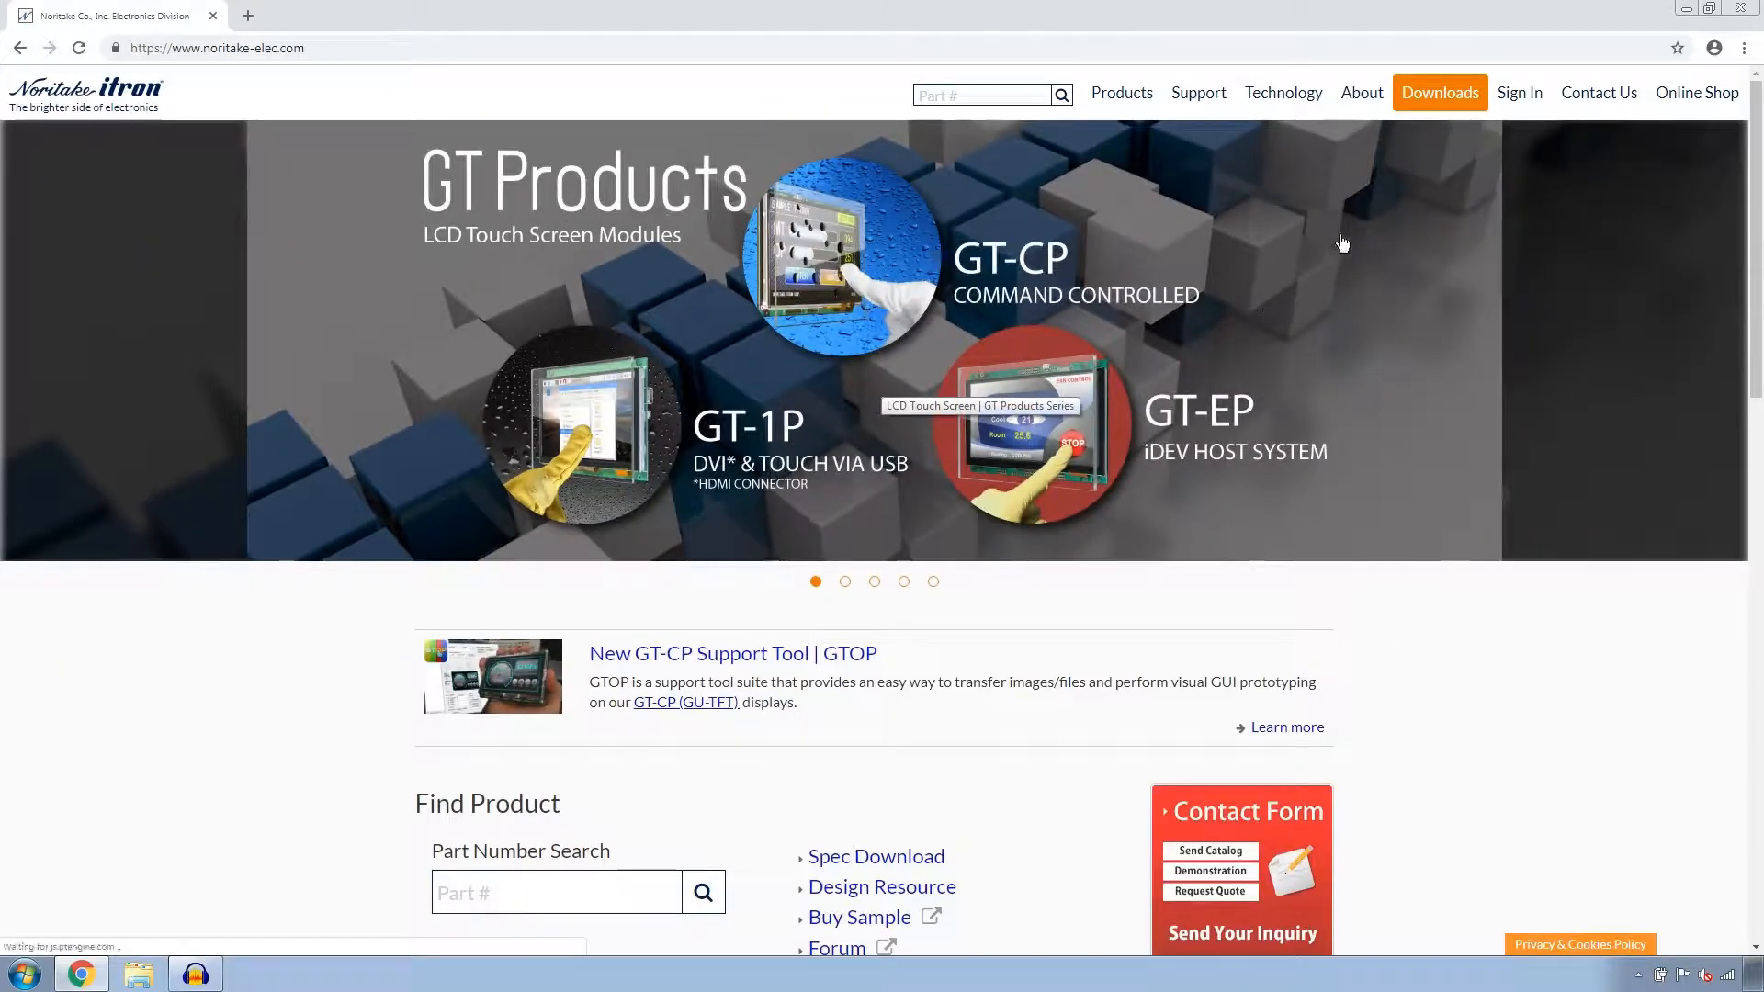
pyautogui.moveTo(1510, 102)
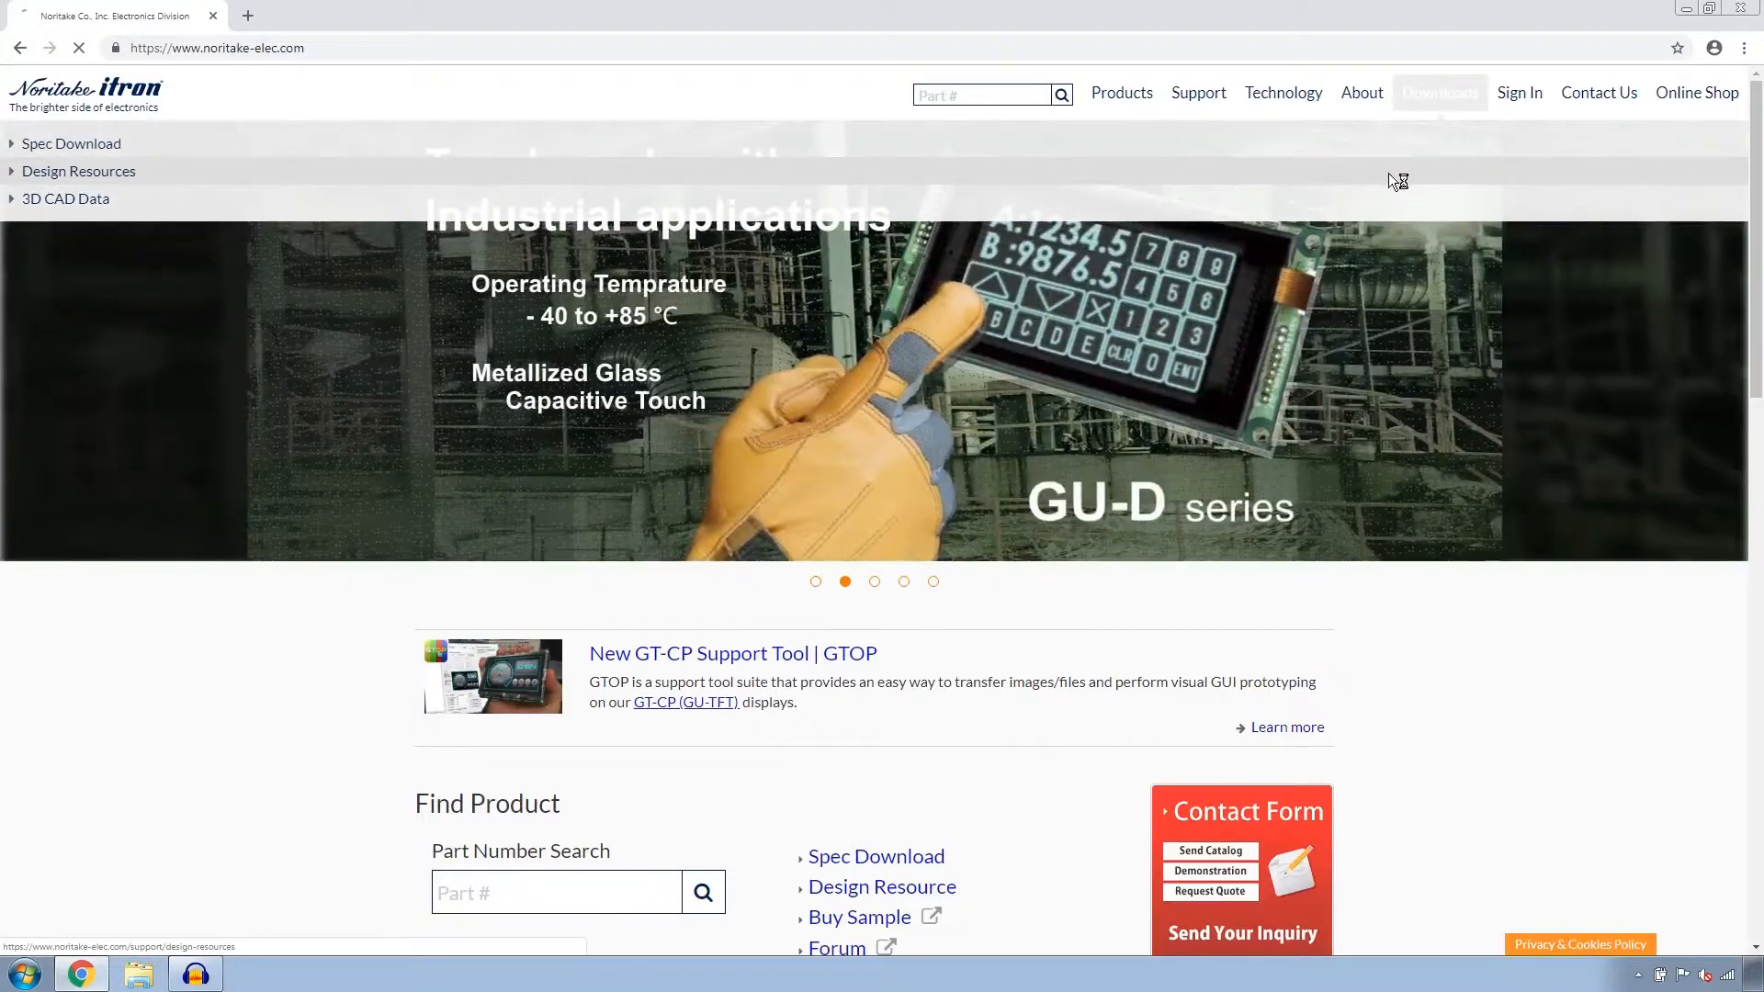
pyautogui.click(1391, 181)
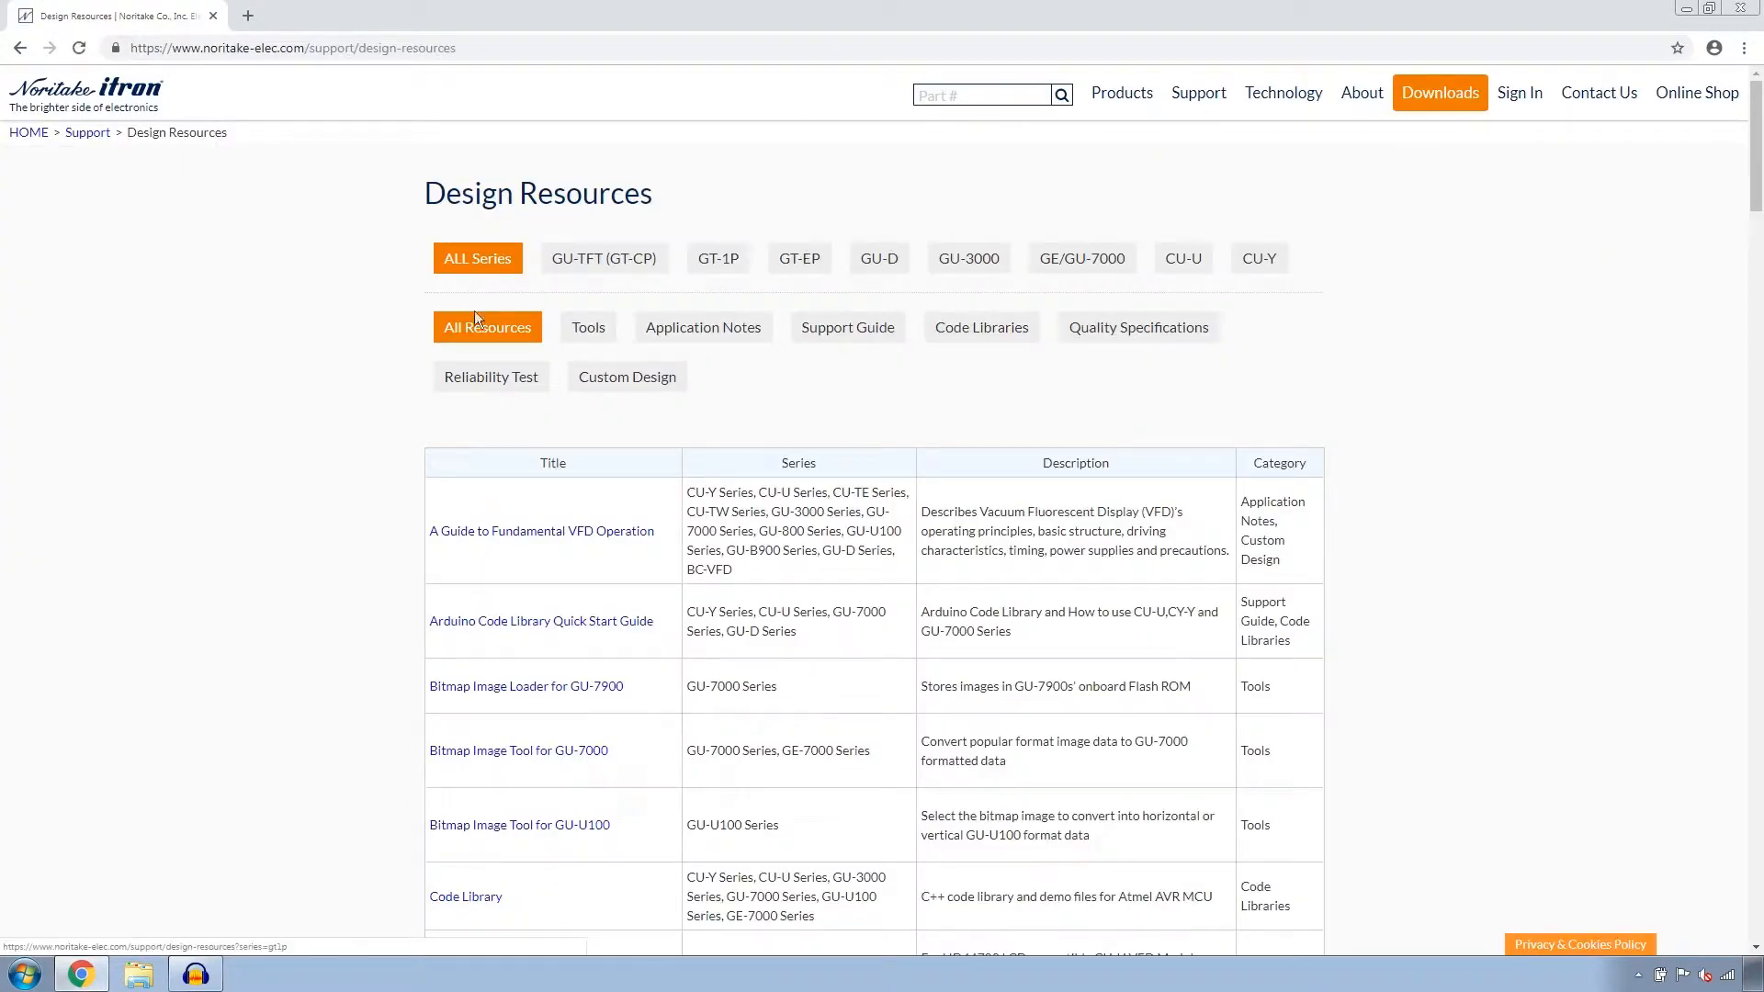
# - Find the GTOP tool in the Design Resources list and open its page
pyautogui.scroll(-5, 307, 327)
pyautogui.scroll(-15, 307, 328)
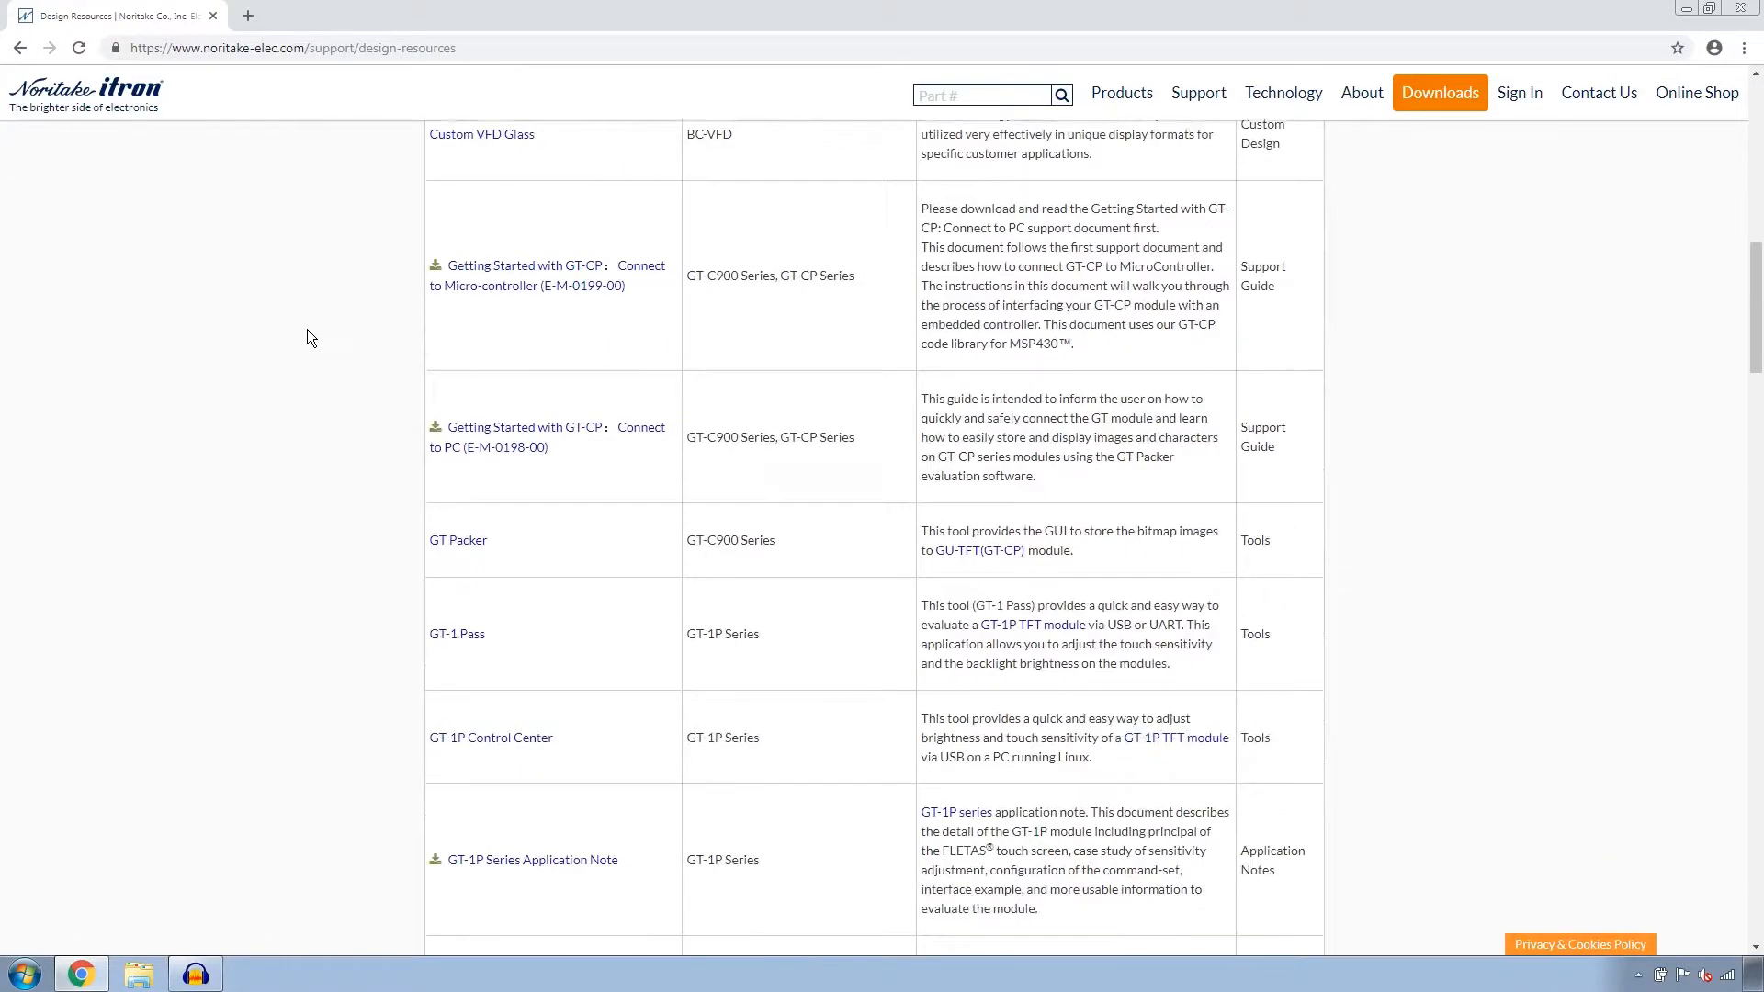
pyautogui.scroll(-3, 307, 338)
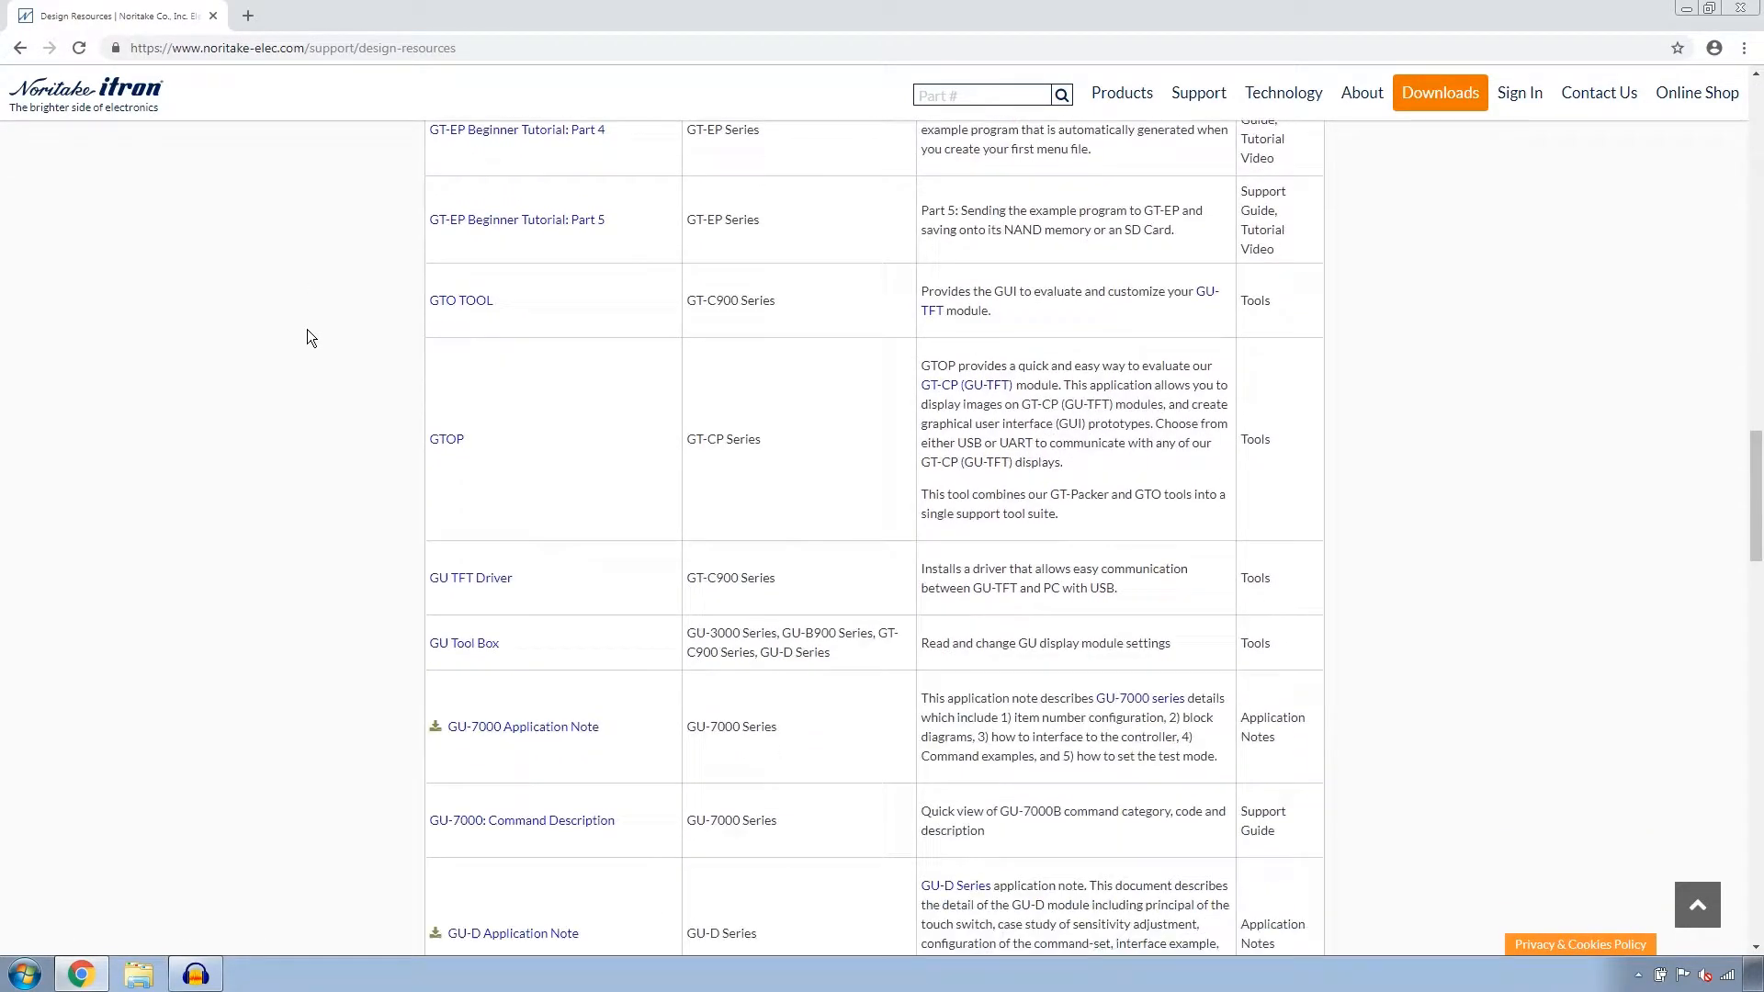
pyautogui.click(458, 444)
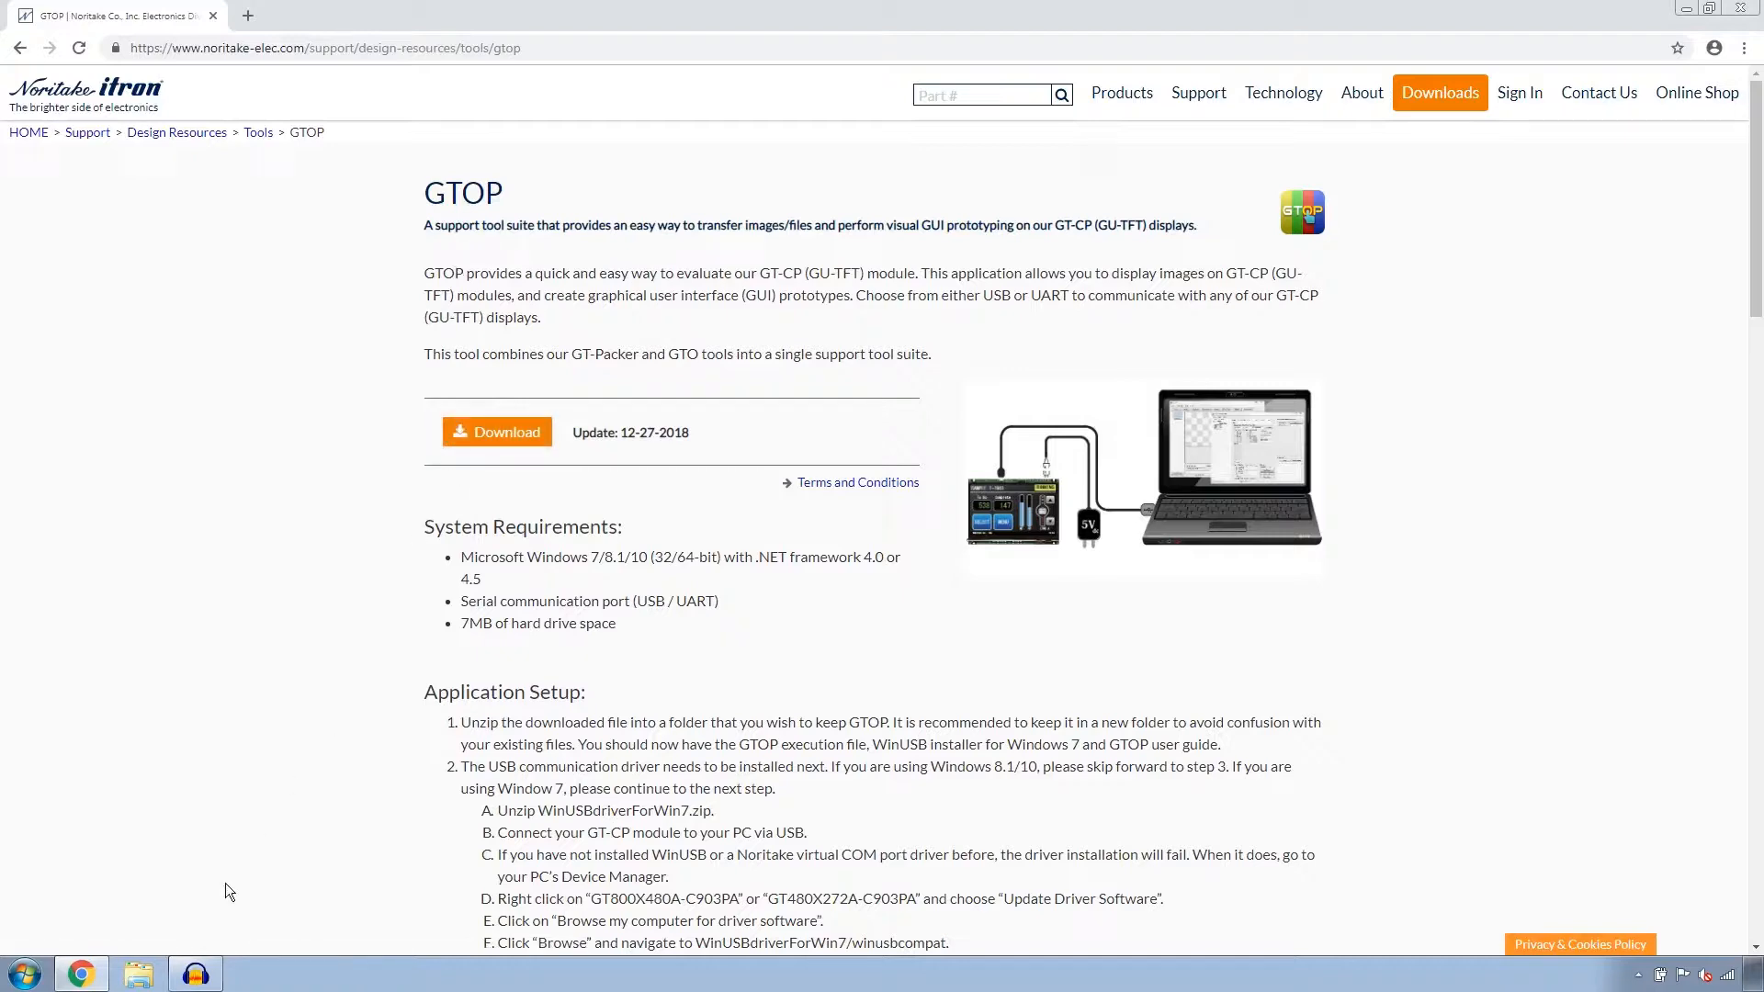
# - Switch to Windows Explorer and open the inner GTOP0950_Download5 folder within the unzipped GTOP0950_Download5 folder in Downloads
pyautogui.click(156, 972)
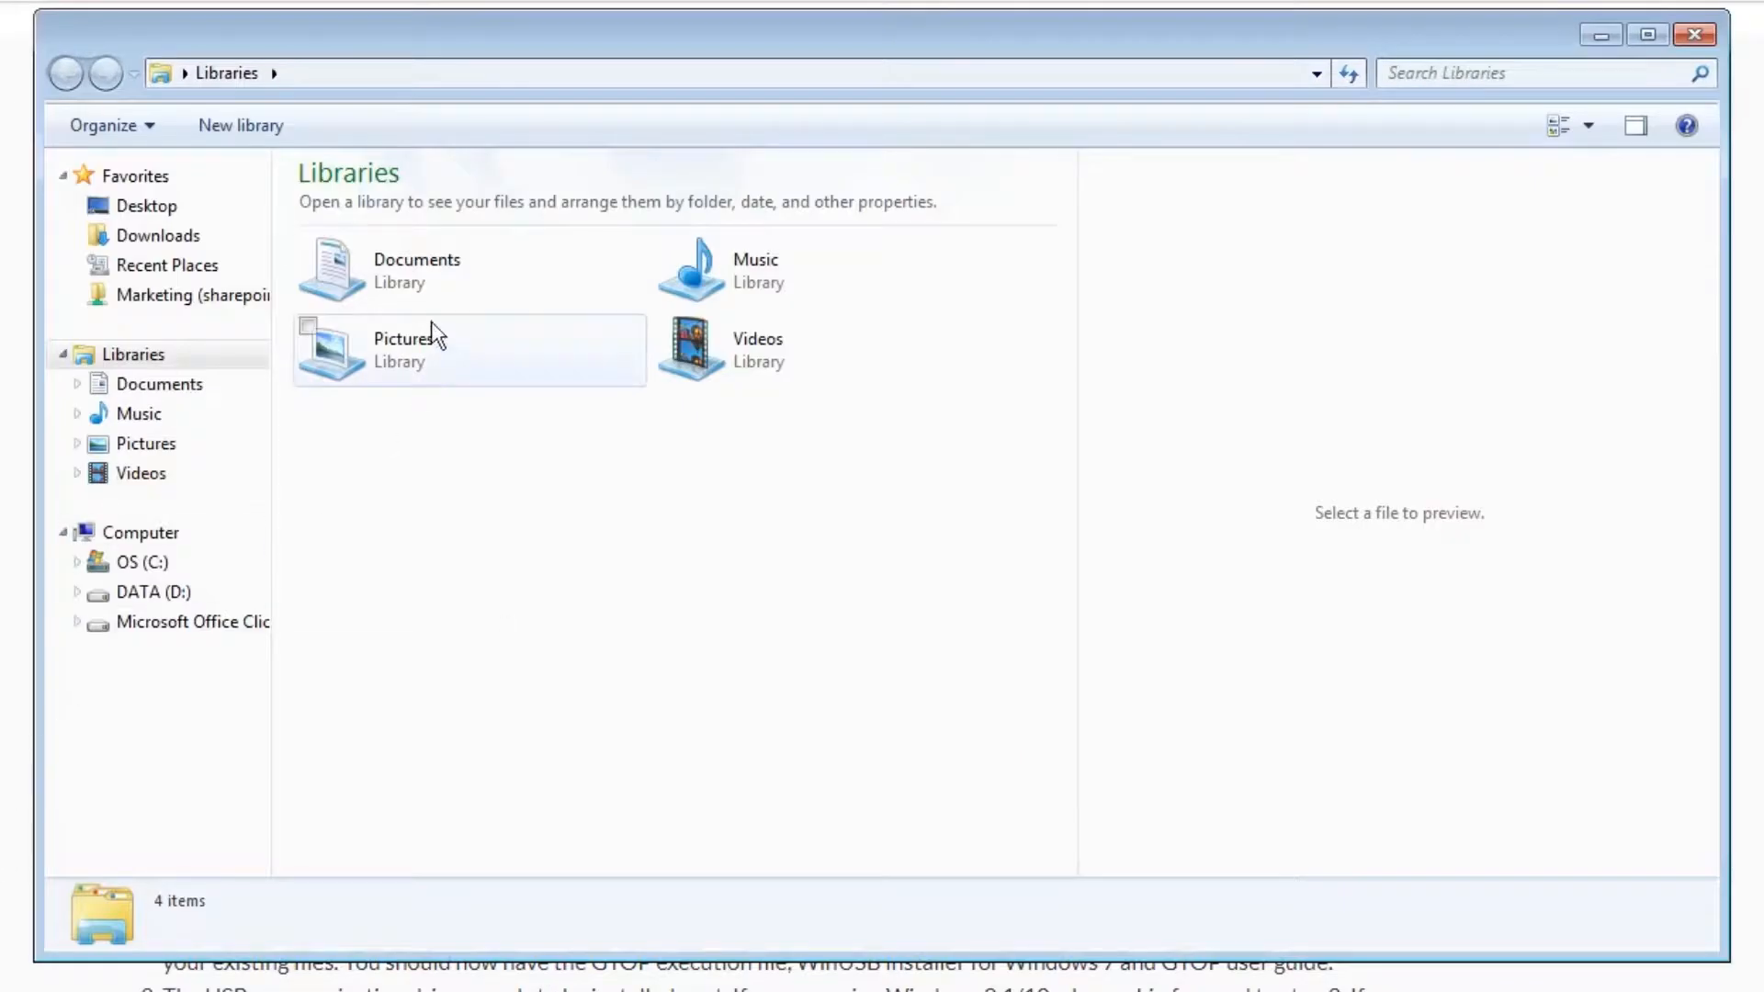
pyautogui.click(217, 238)
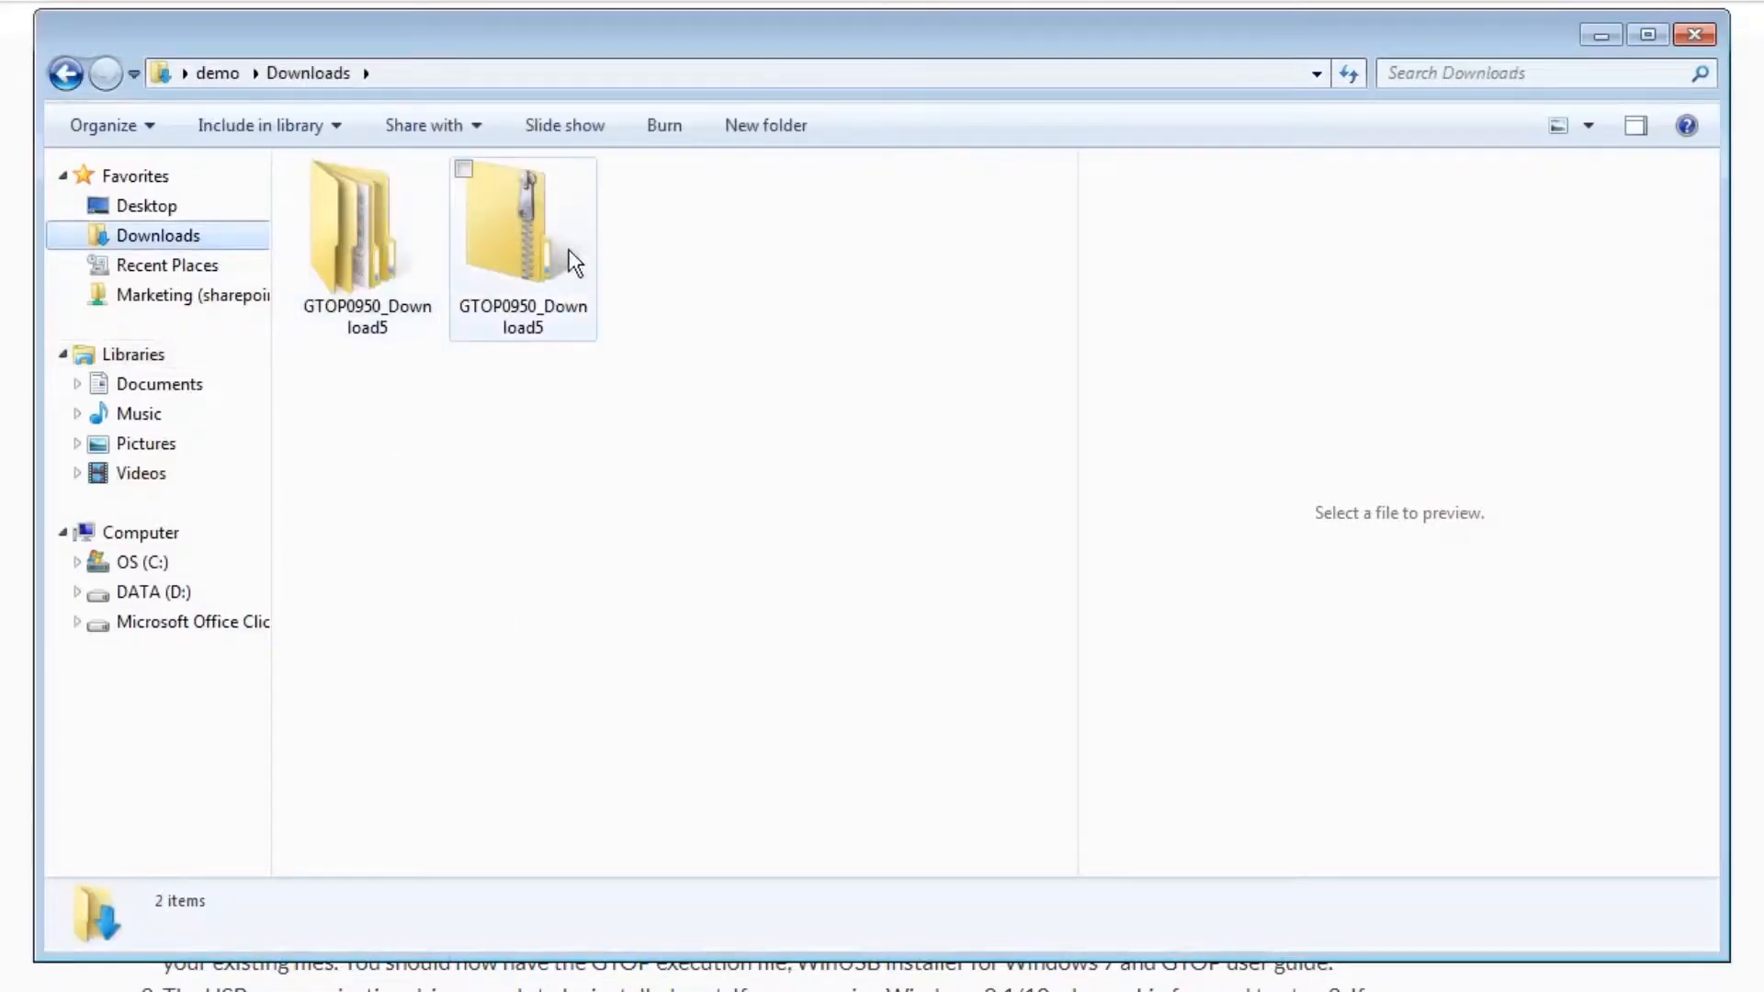
pyautogui.doubleClick(400, 276)
pyautogui.doubleClick(448, 217)
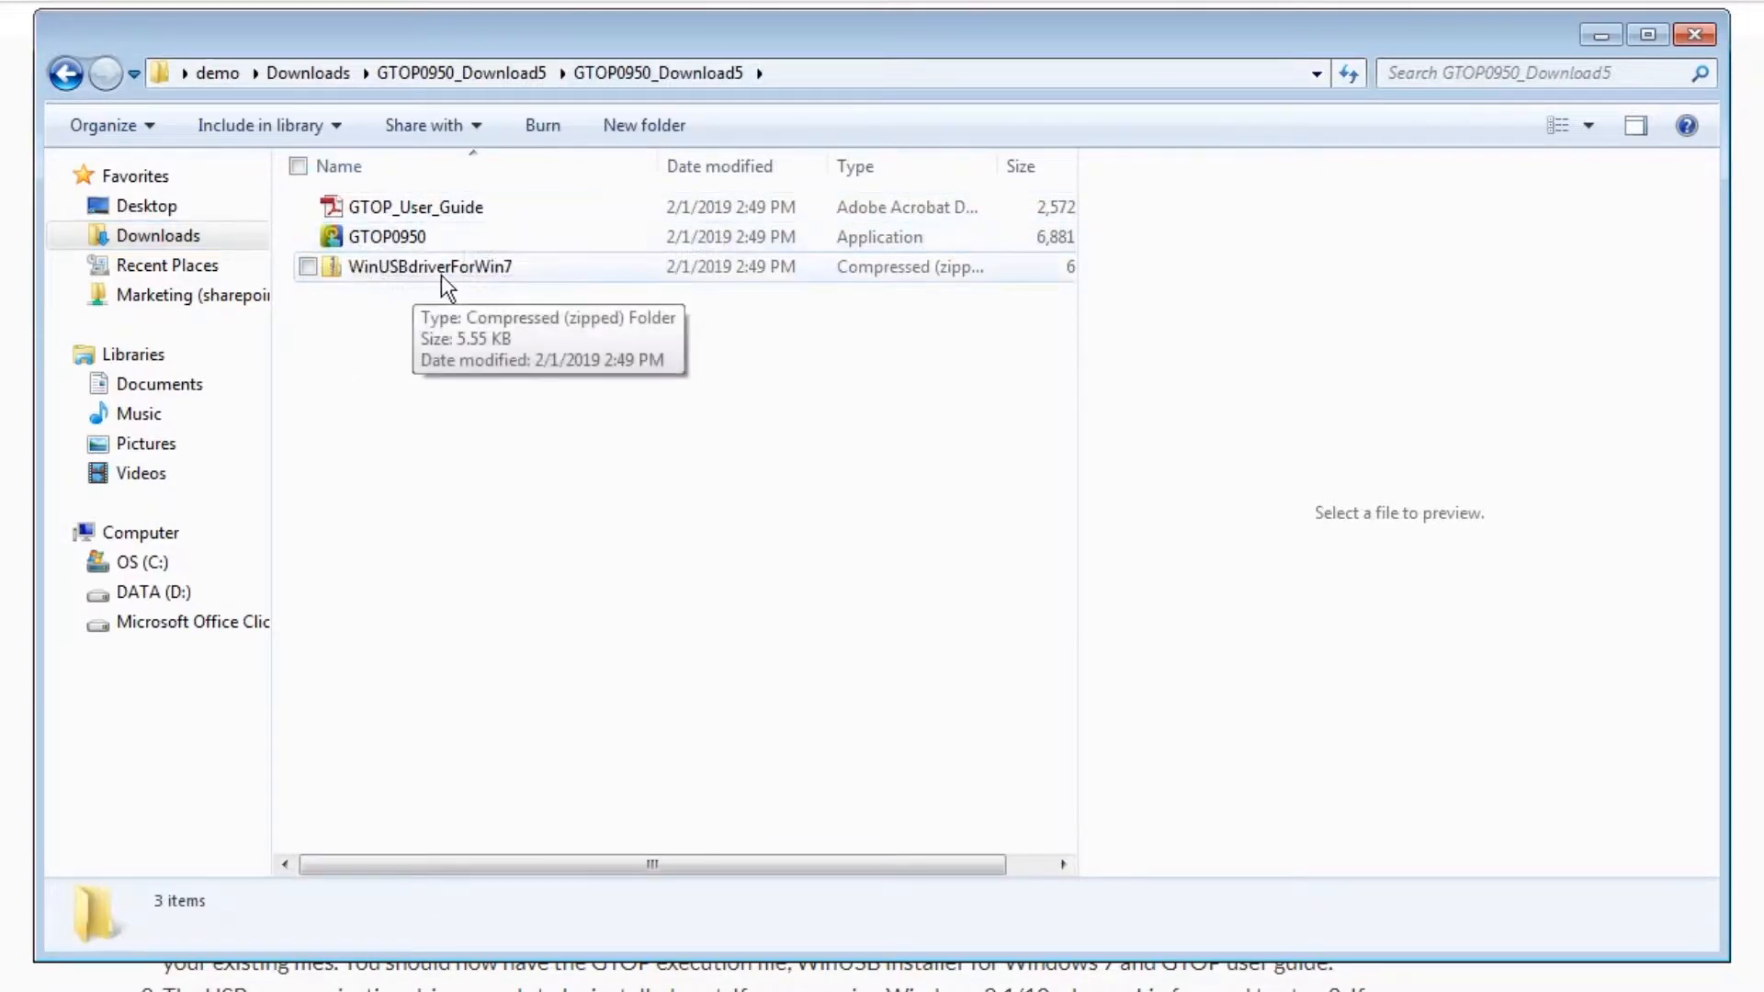
# - Extract the WinUSBdriverForWin7 archive to its default destination folder and select the extracted winusbcompat folder
pyautogui.click(498, 275)
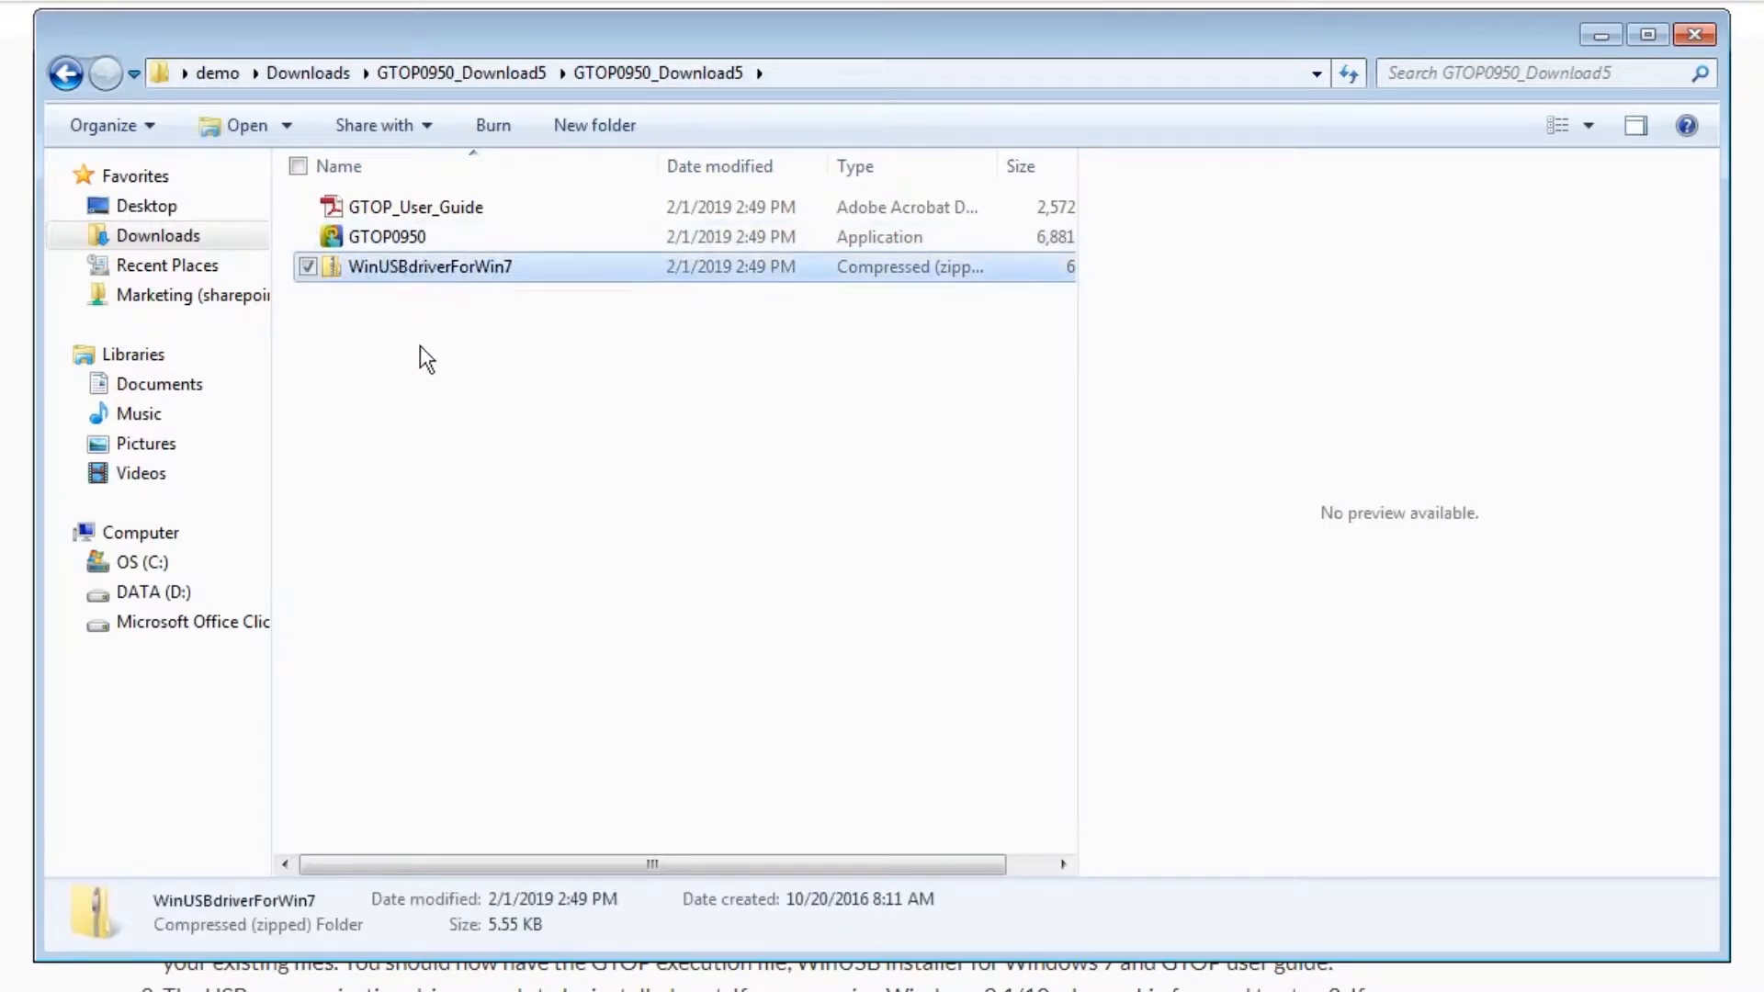
pyautogui.rightClick(404, 271)
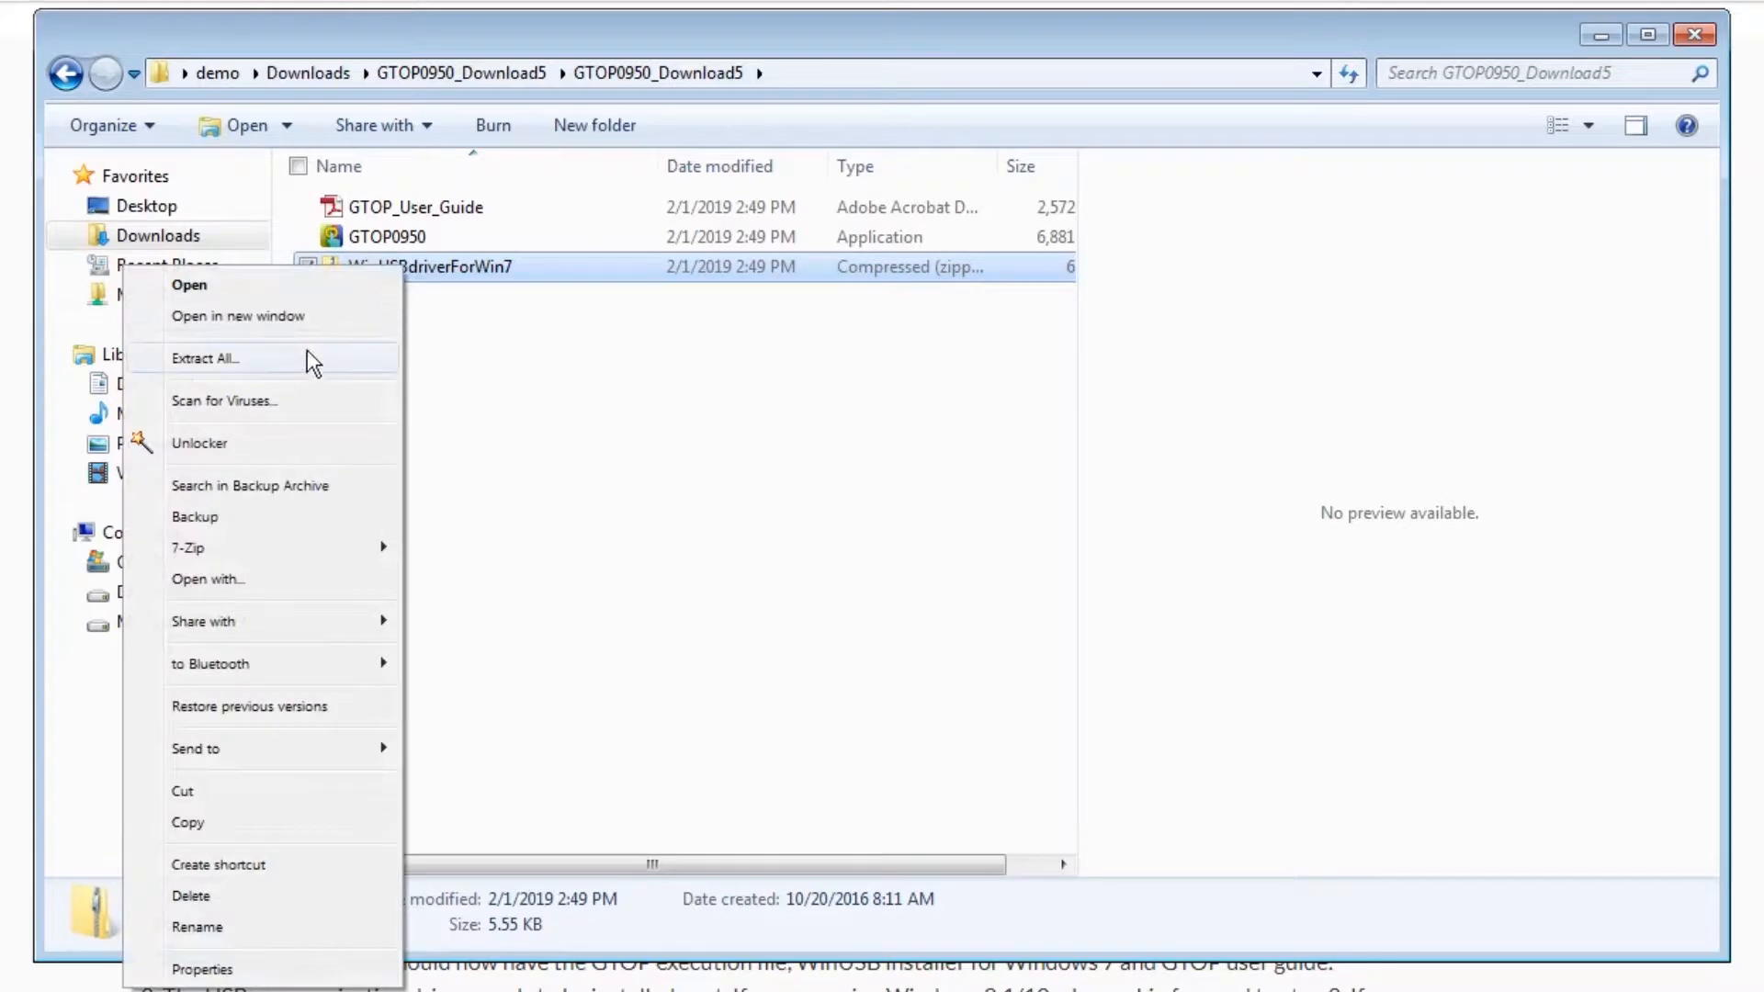
pyautogui.click(279, 362)
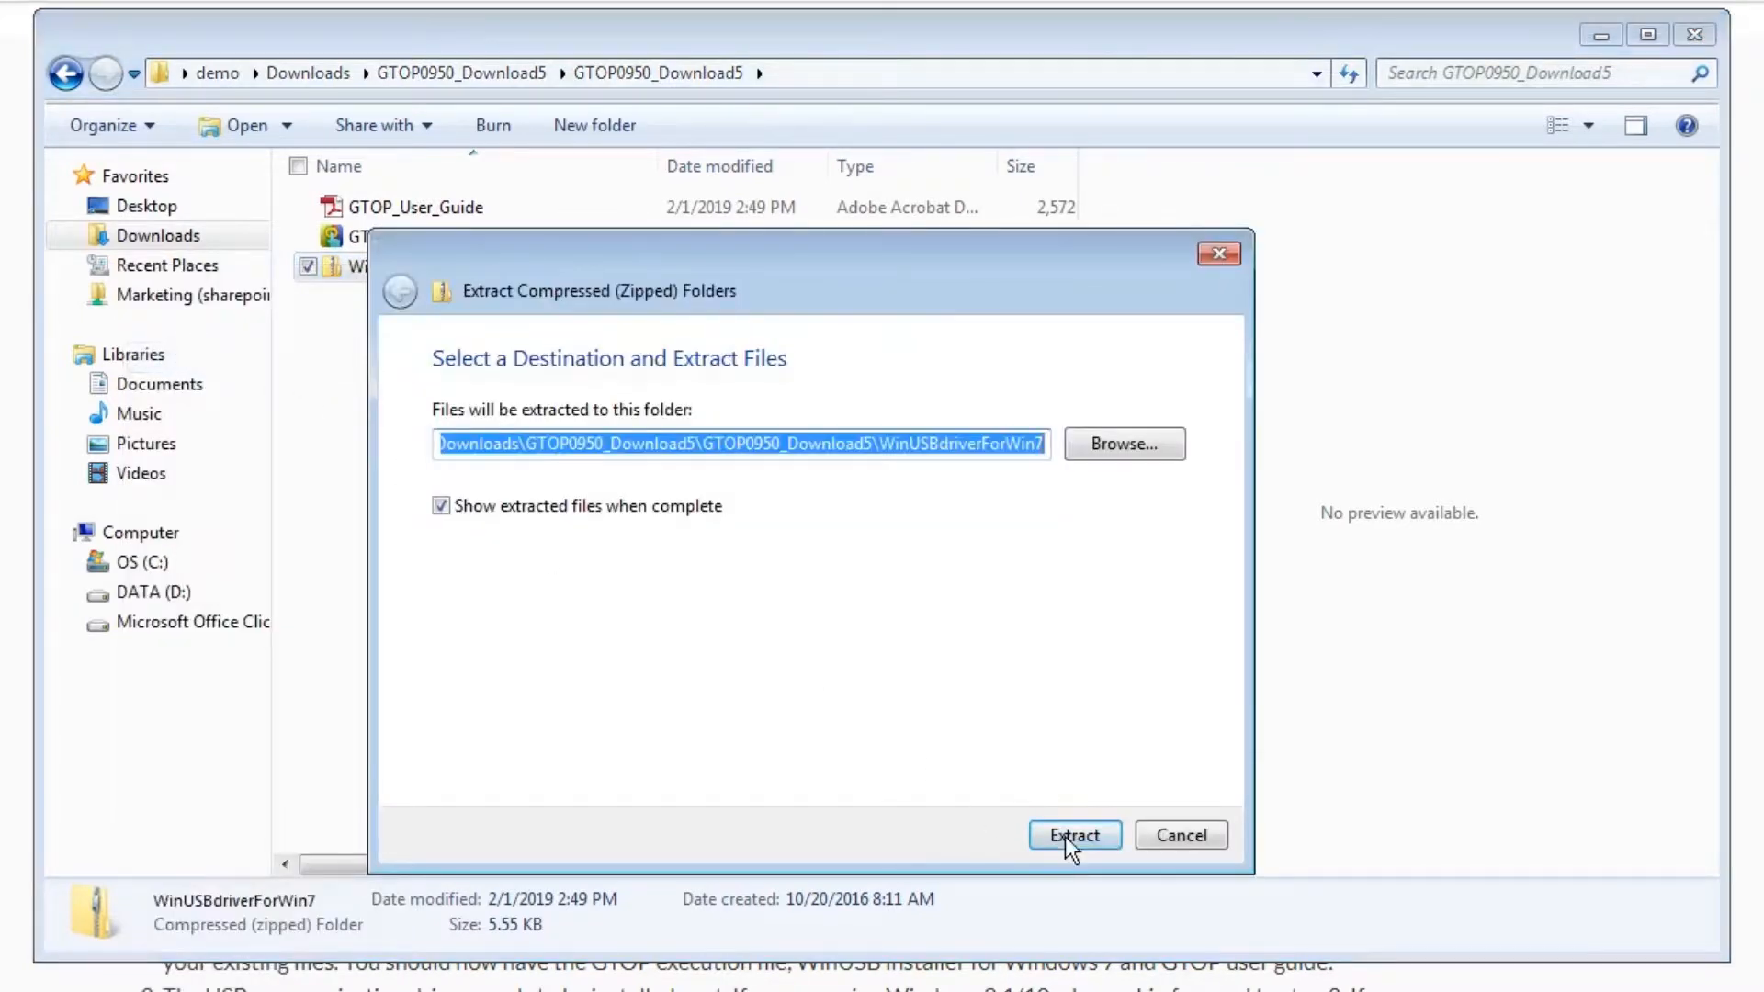
pyautogui.click(1063, 832)
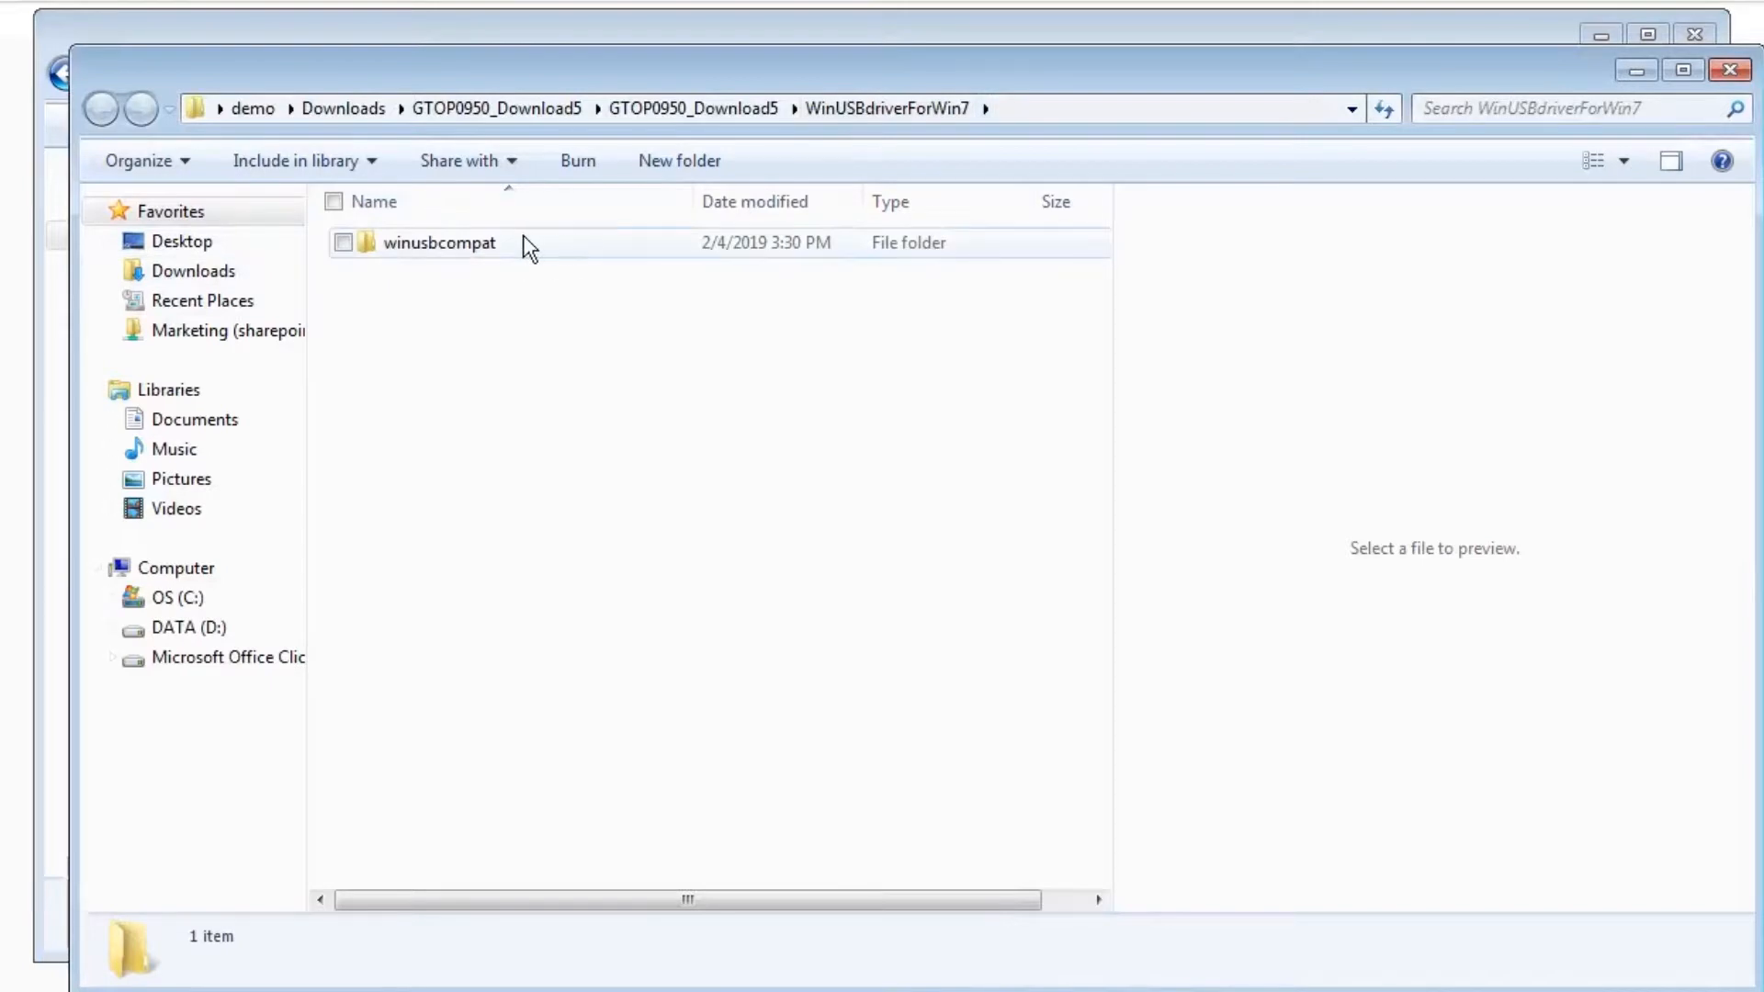
pyautogui.click(482, 241)
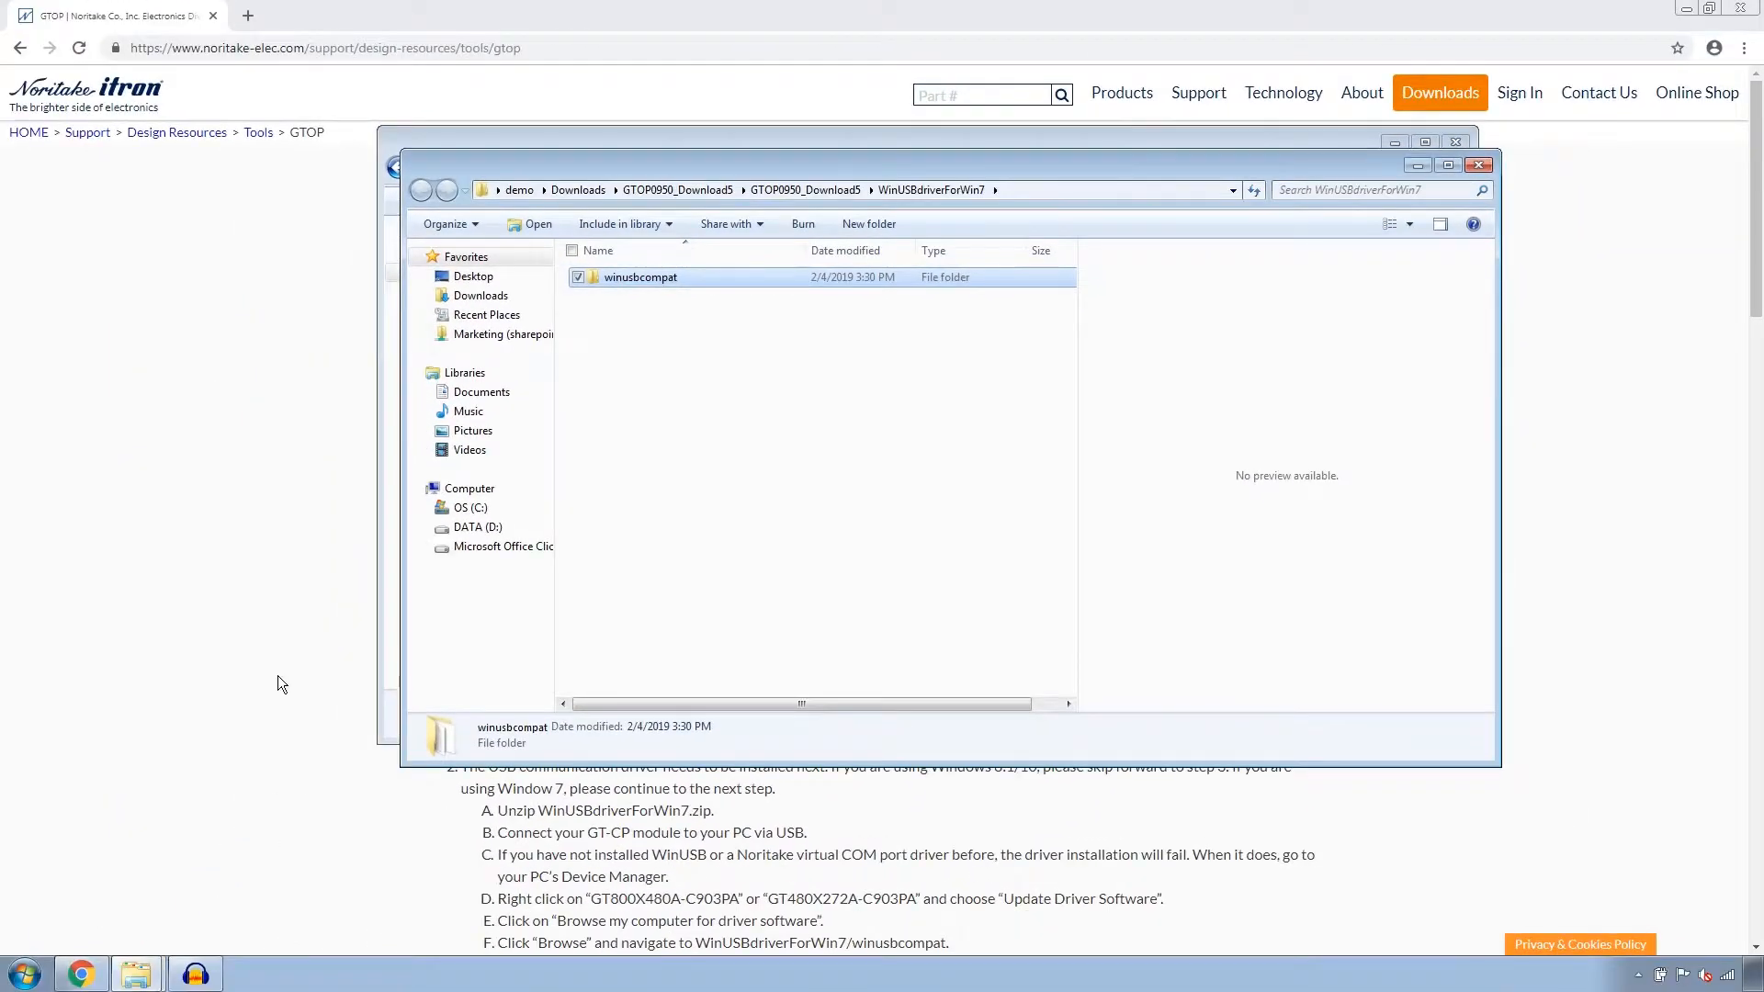
# - Search Windows for "device" to open Device Manager, and dismiss the Driver Software Installation window
pyautogui.press('super')
pyautogui.write('de')
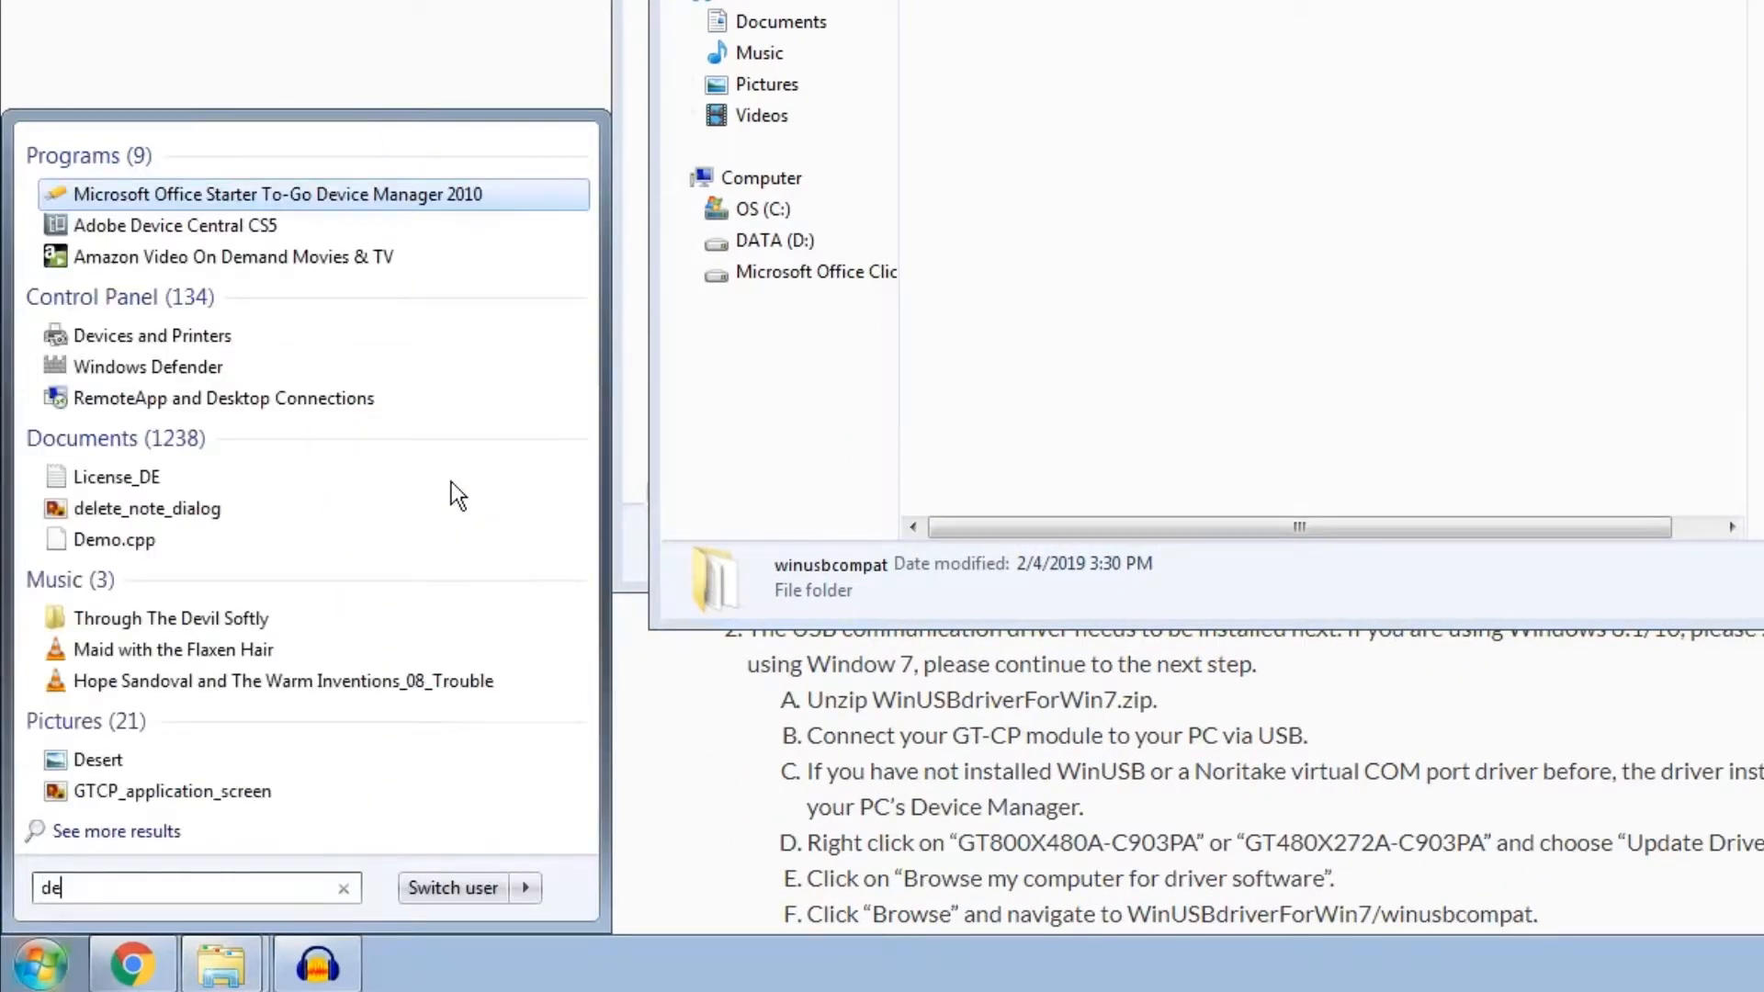
pyautogui.write('vice')
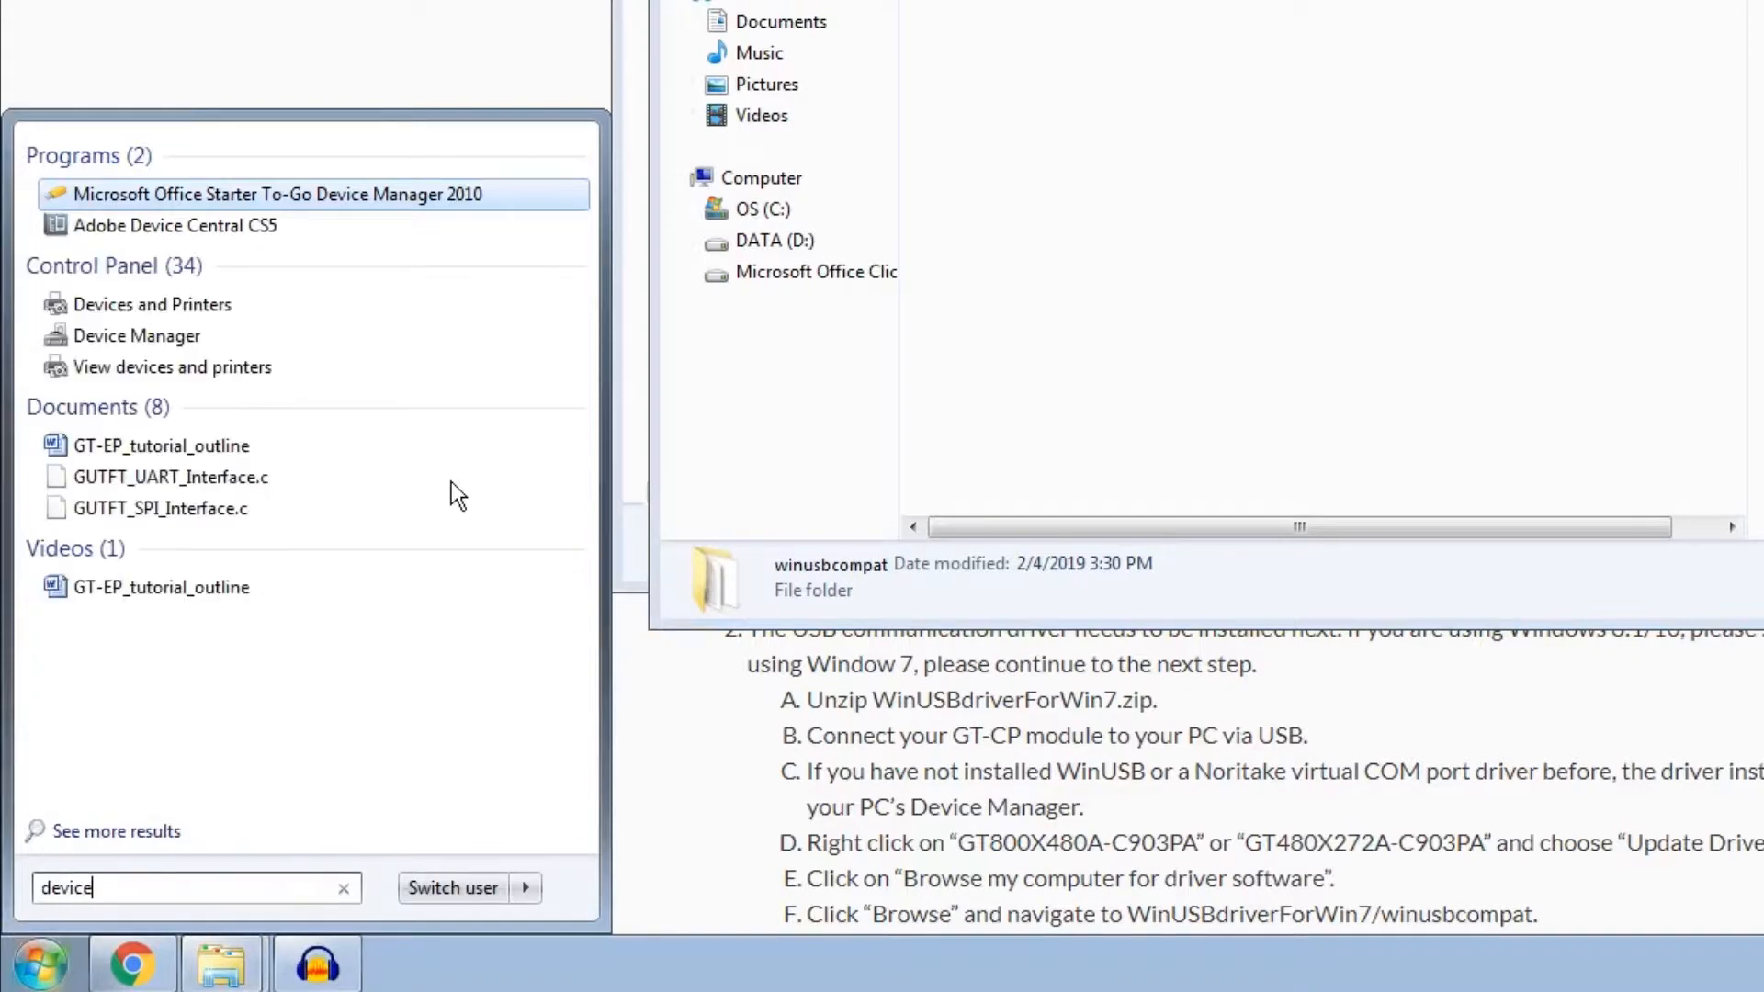
pyautogui.press('Down')
pyautogui.press('Down')
pyautogui.press('Down')
pyautogui.press('Return')
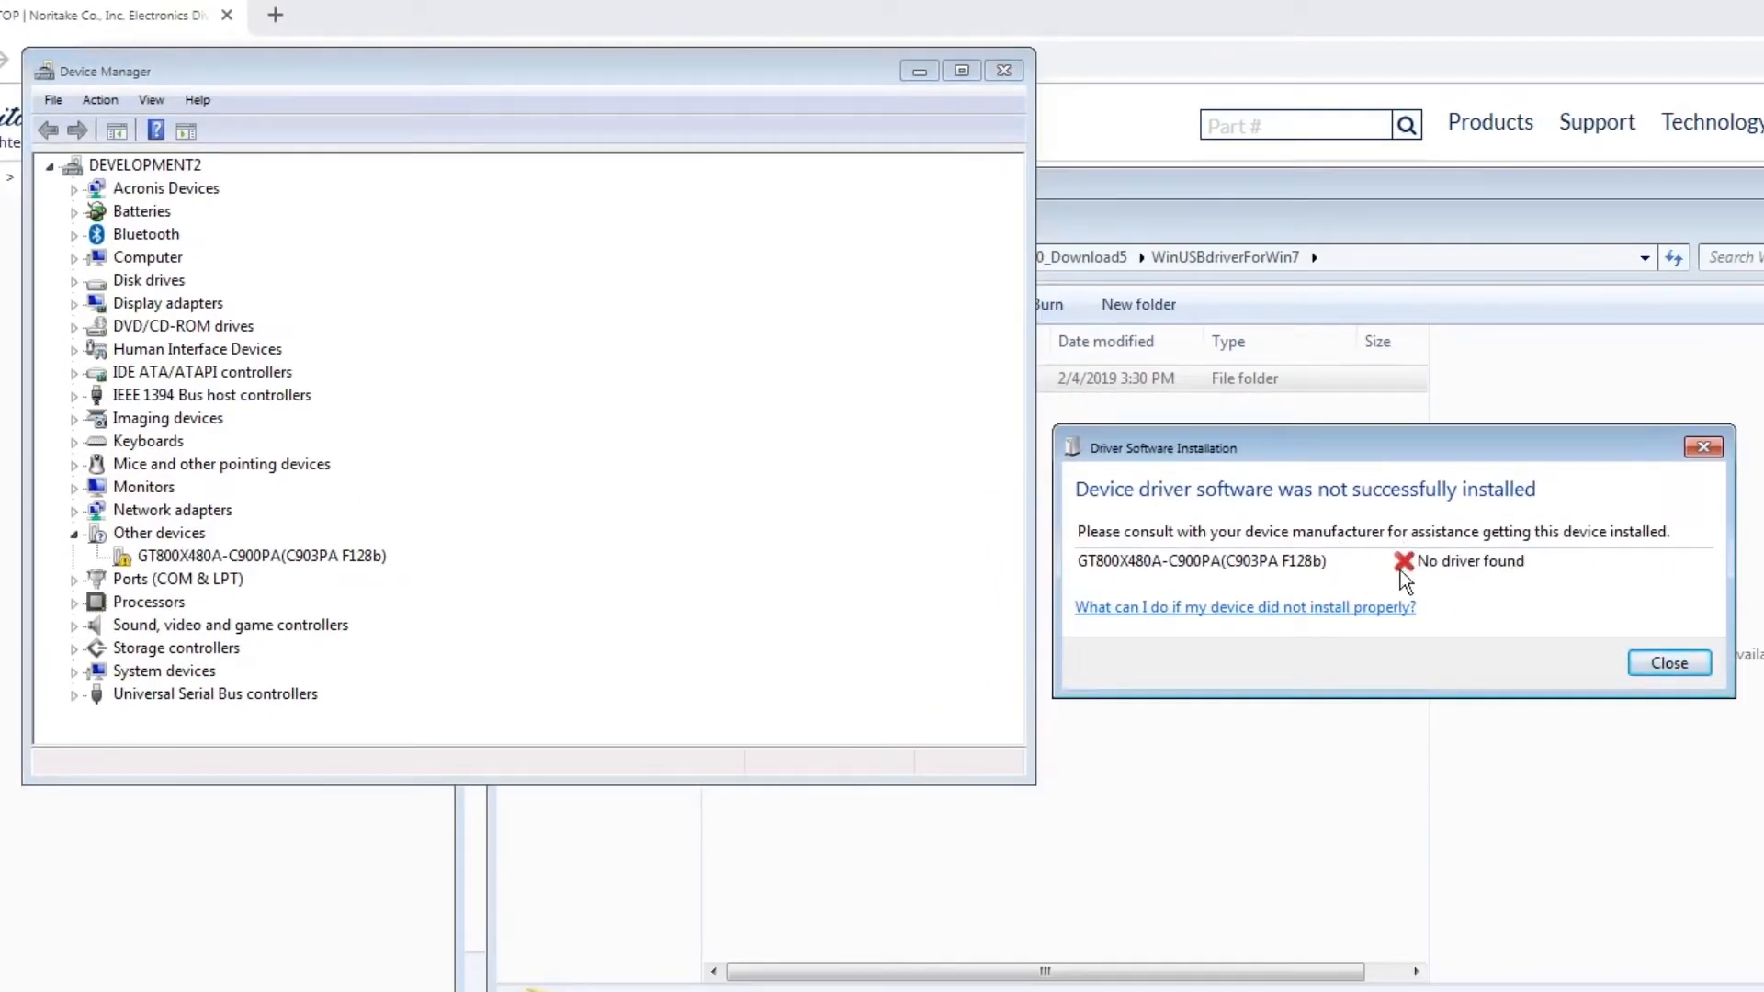
pyautogui.click(1669, 663)
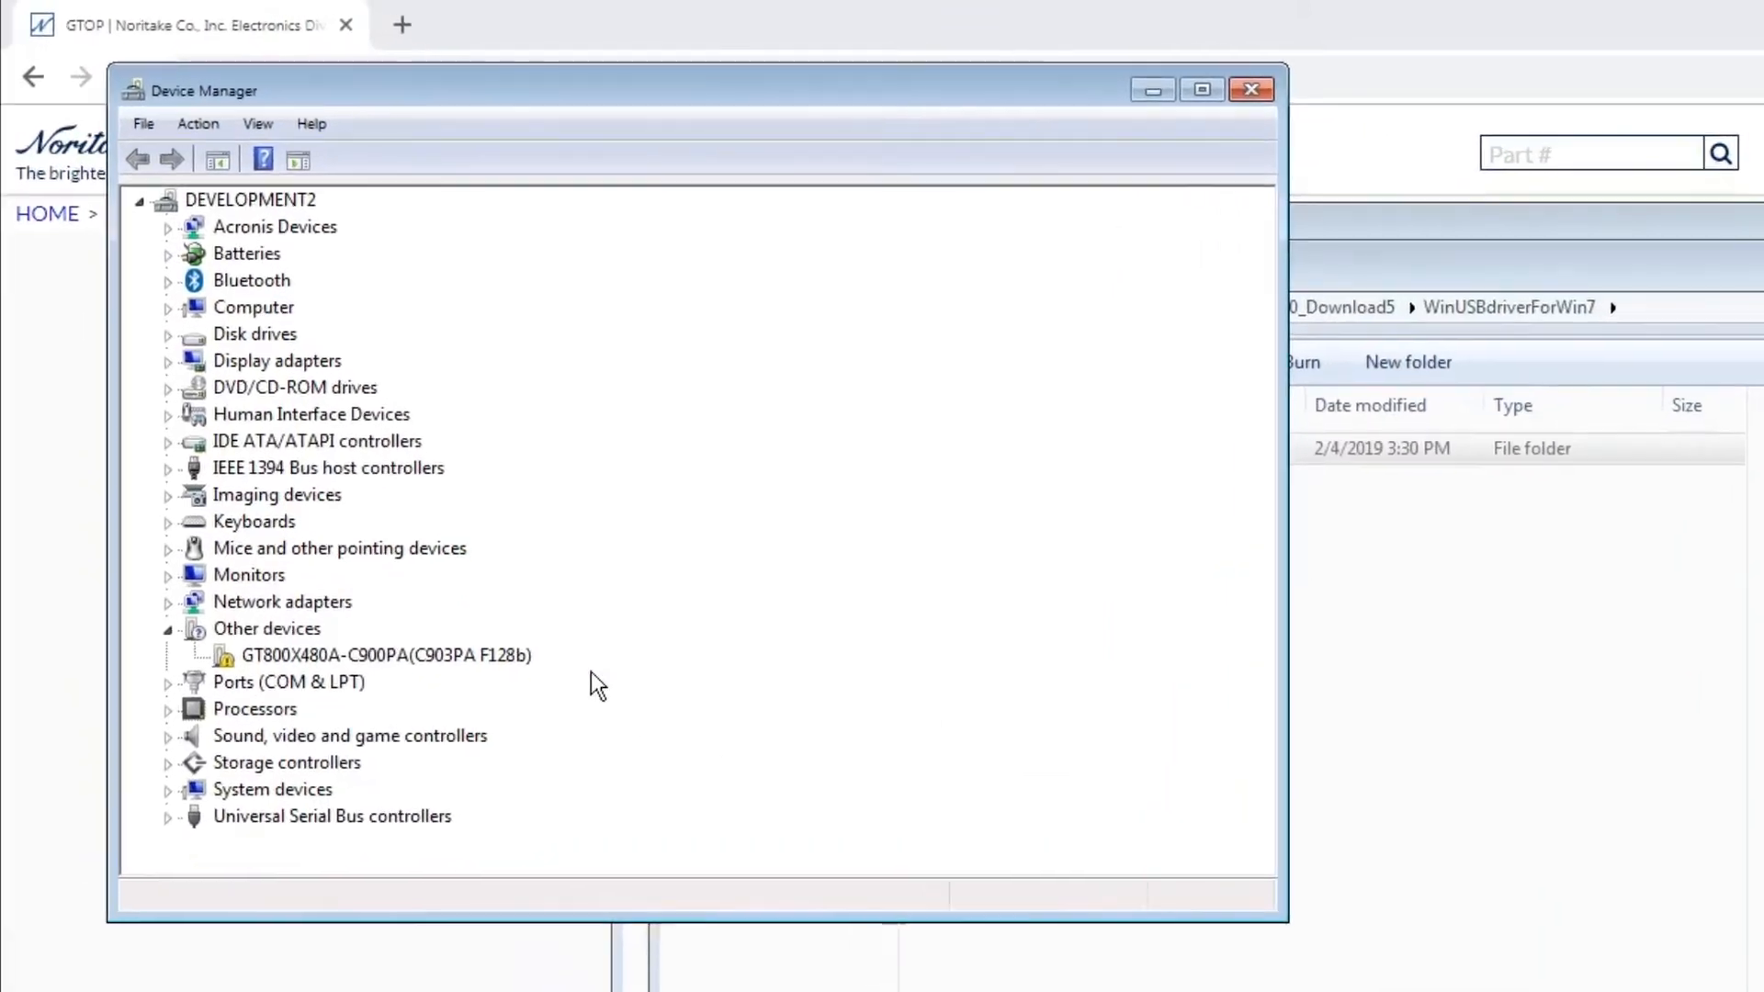
# - Start a driver update from the properties of the GT800X480A-C900PA device, choosing to browse the computer for driver software
pyautogui.rightClick(411, 662)
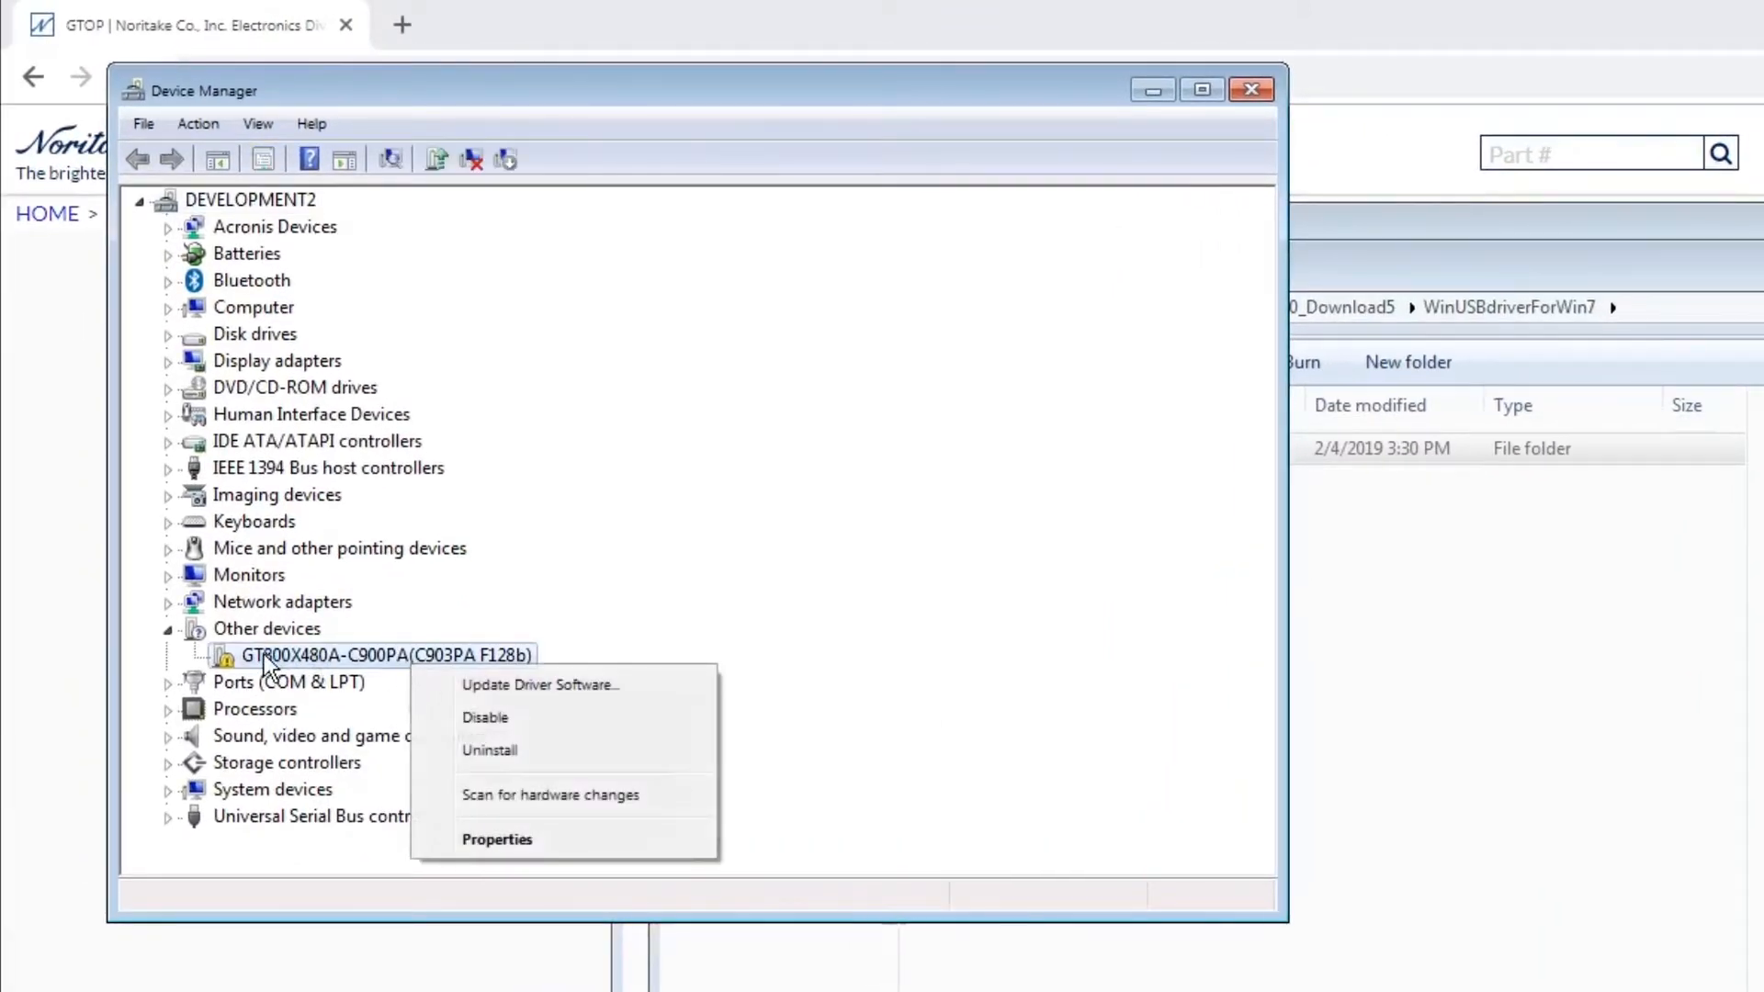
pyautogui.click(496, 838)
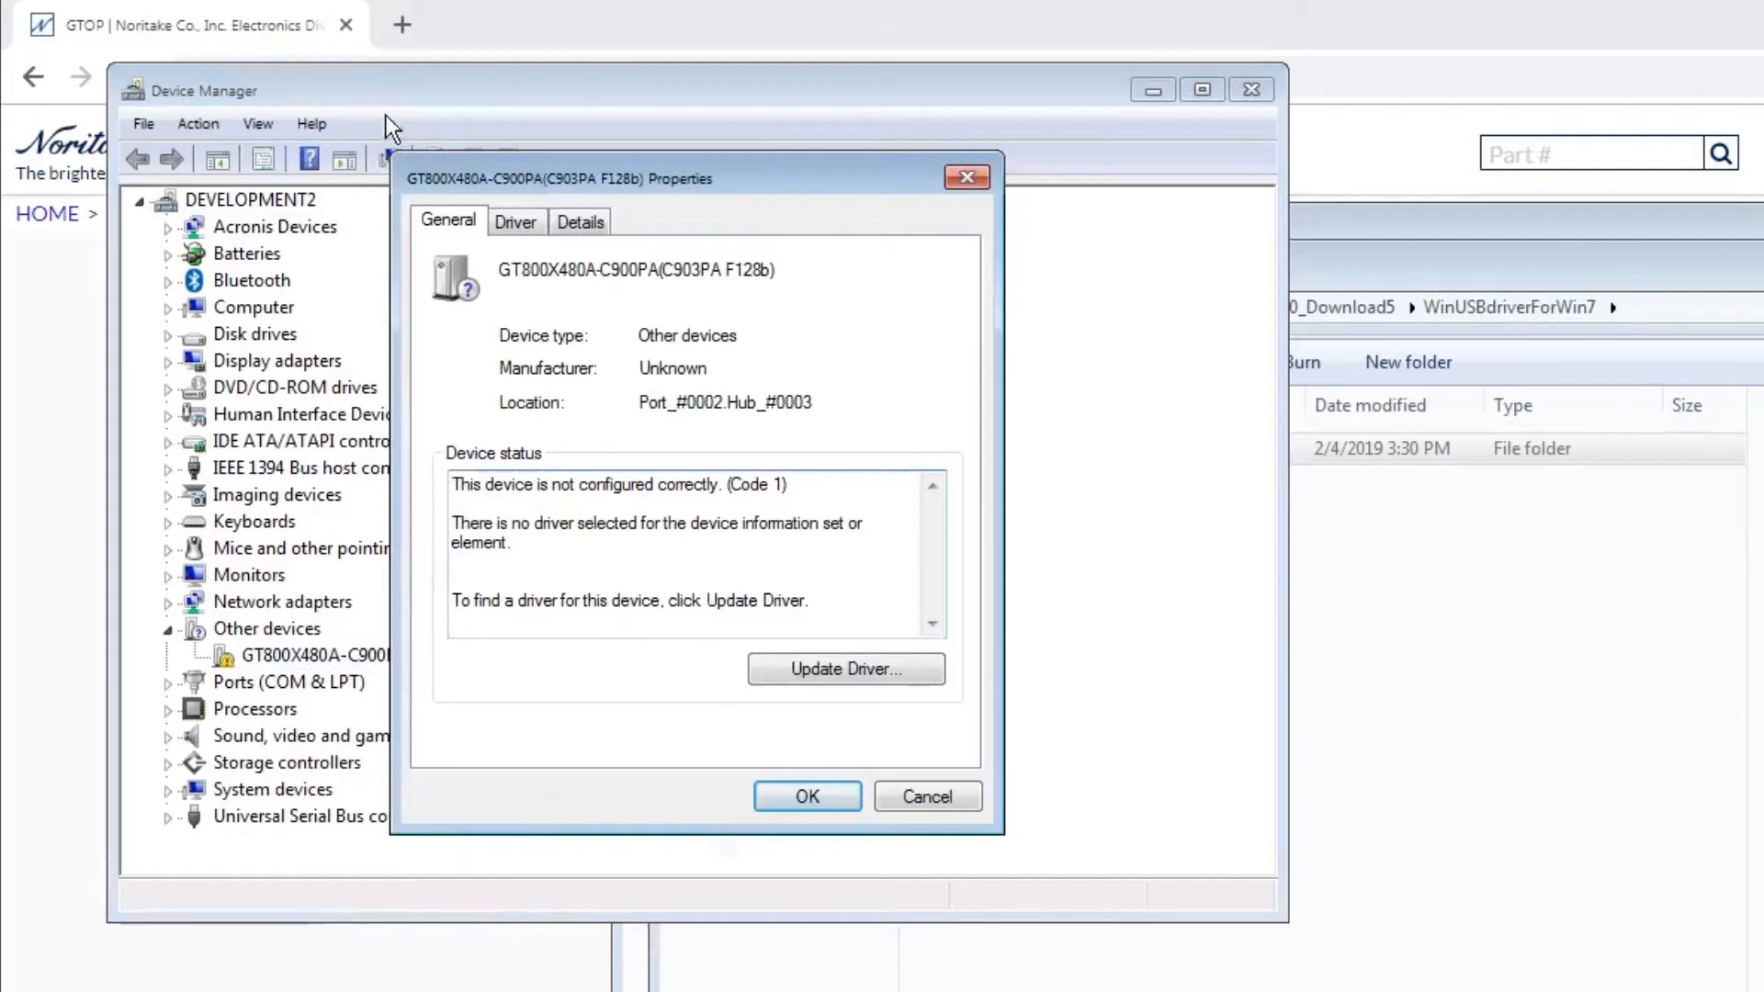
pyautogui.click(493, 229)
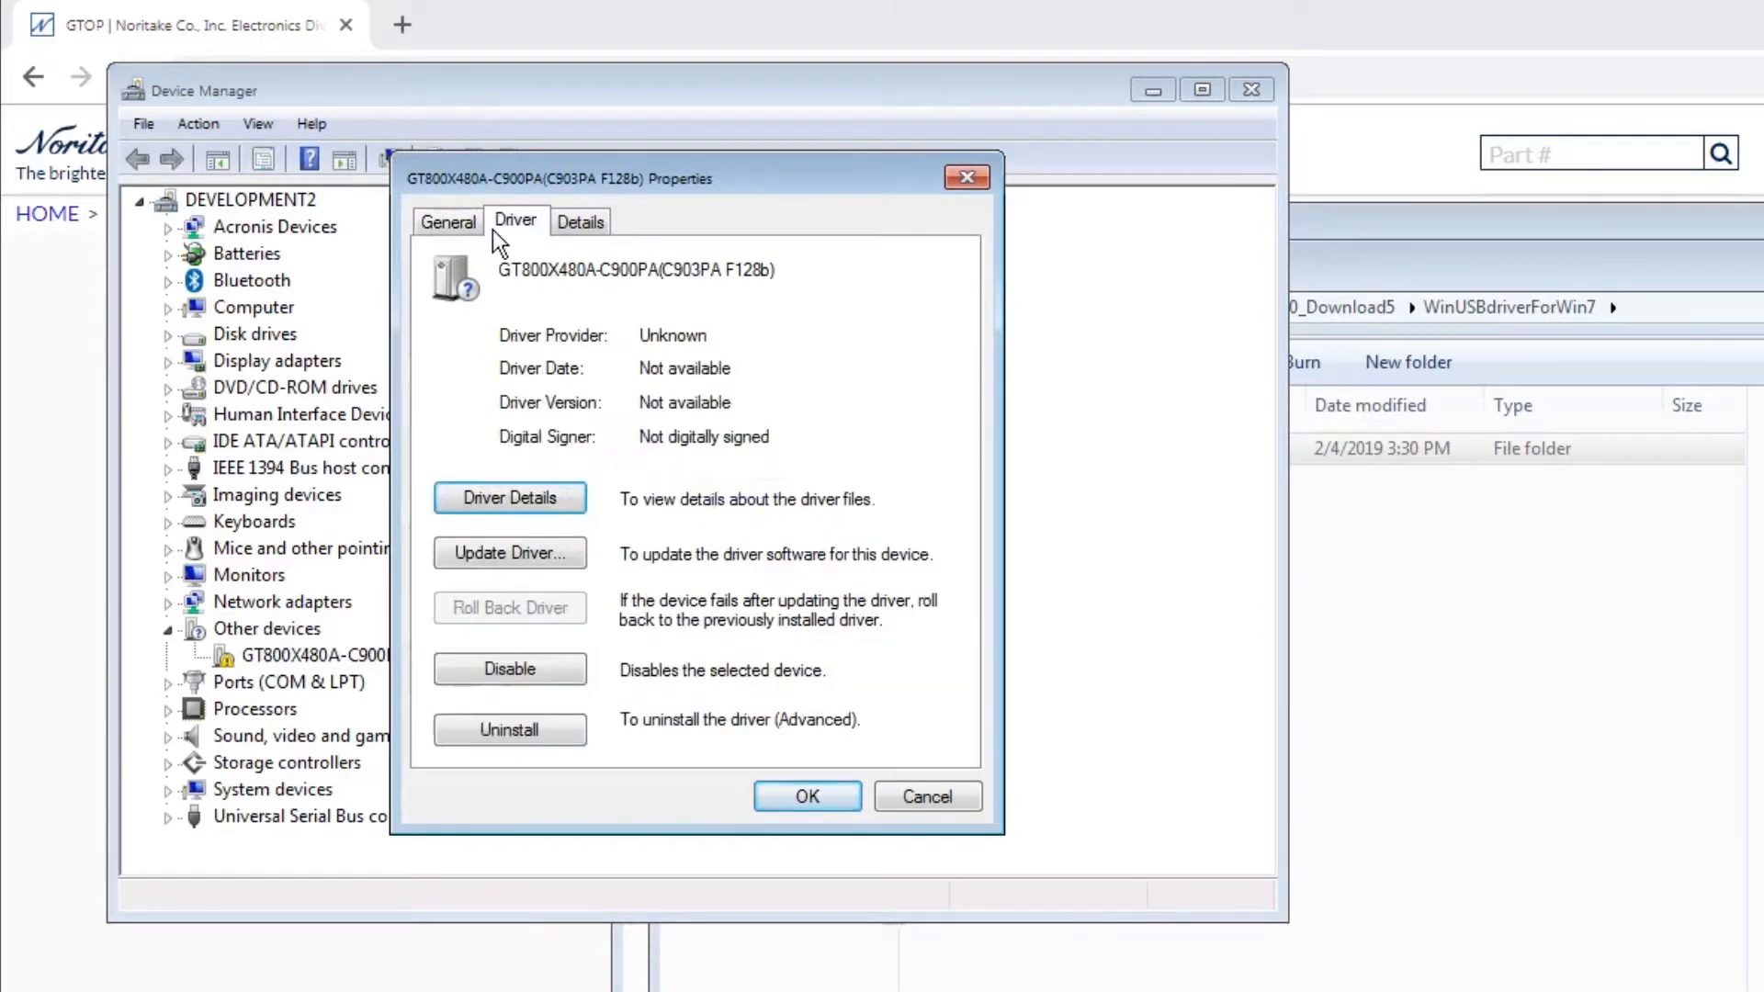
pyautogui.click(519, 555)
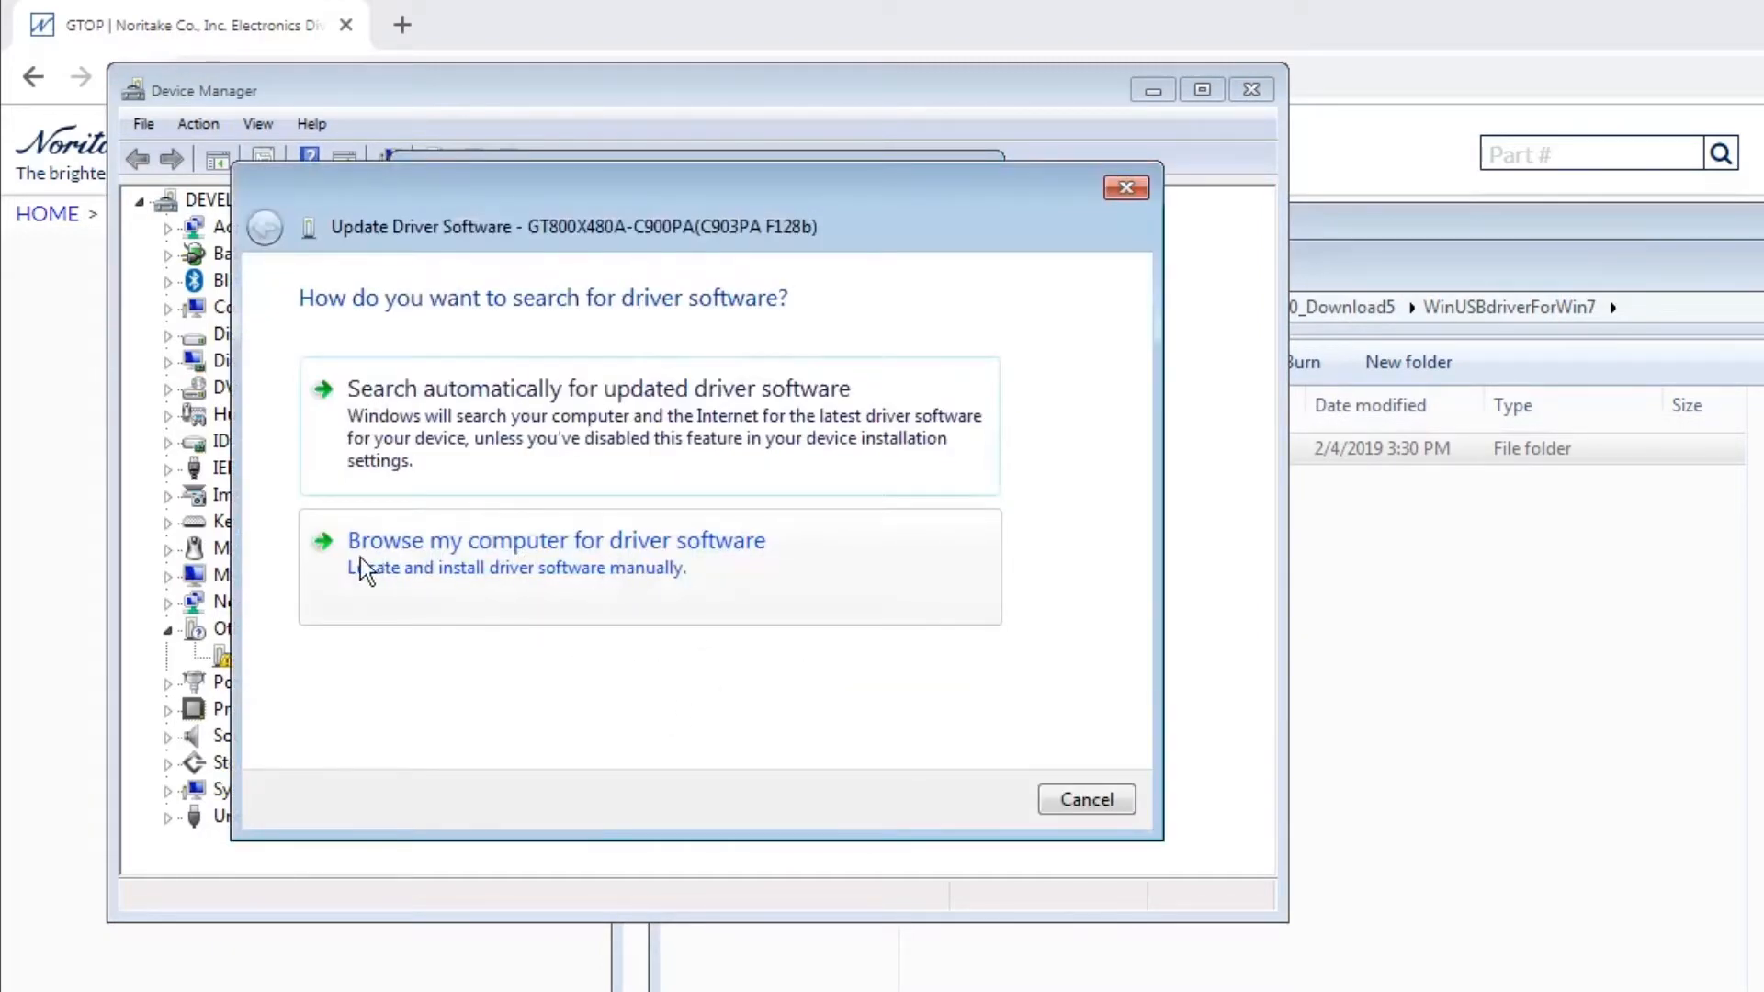
pyautogui.click(718, 559)
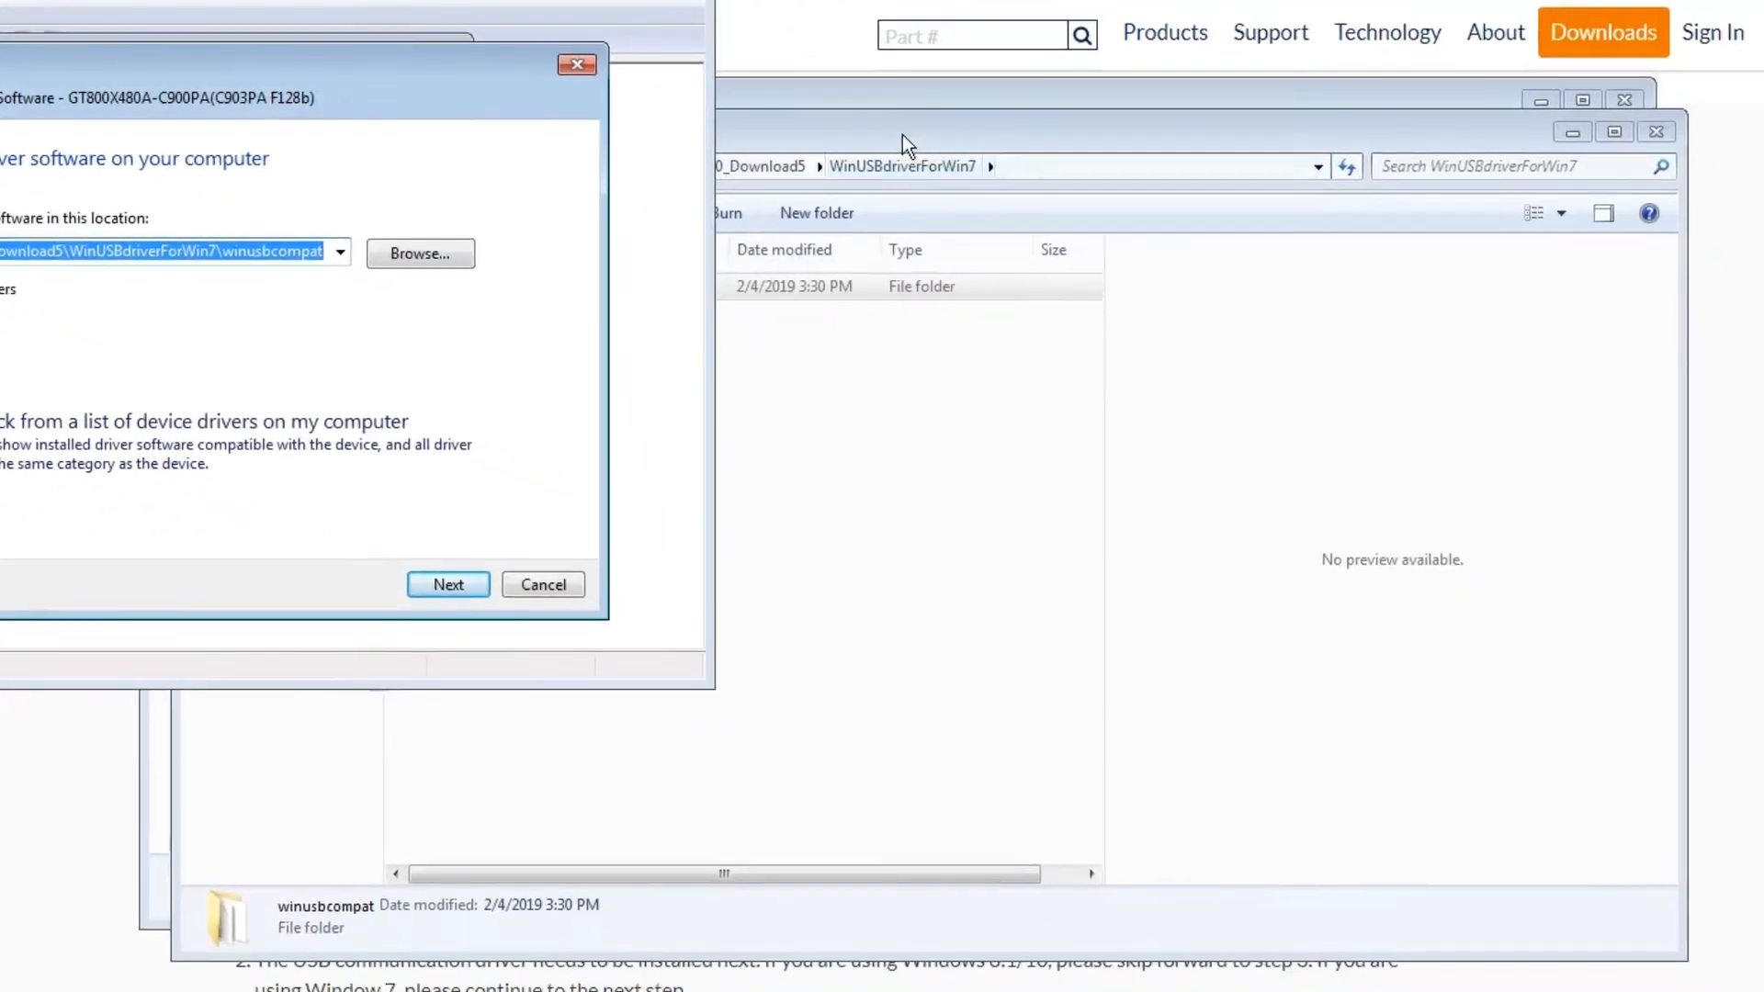
# - Copy the extracted WinUSBdriverForWin7 folder's path from Explorer and paste it as the driver search location
pyautogui.click(1508, 269)
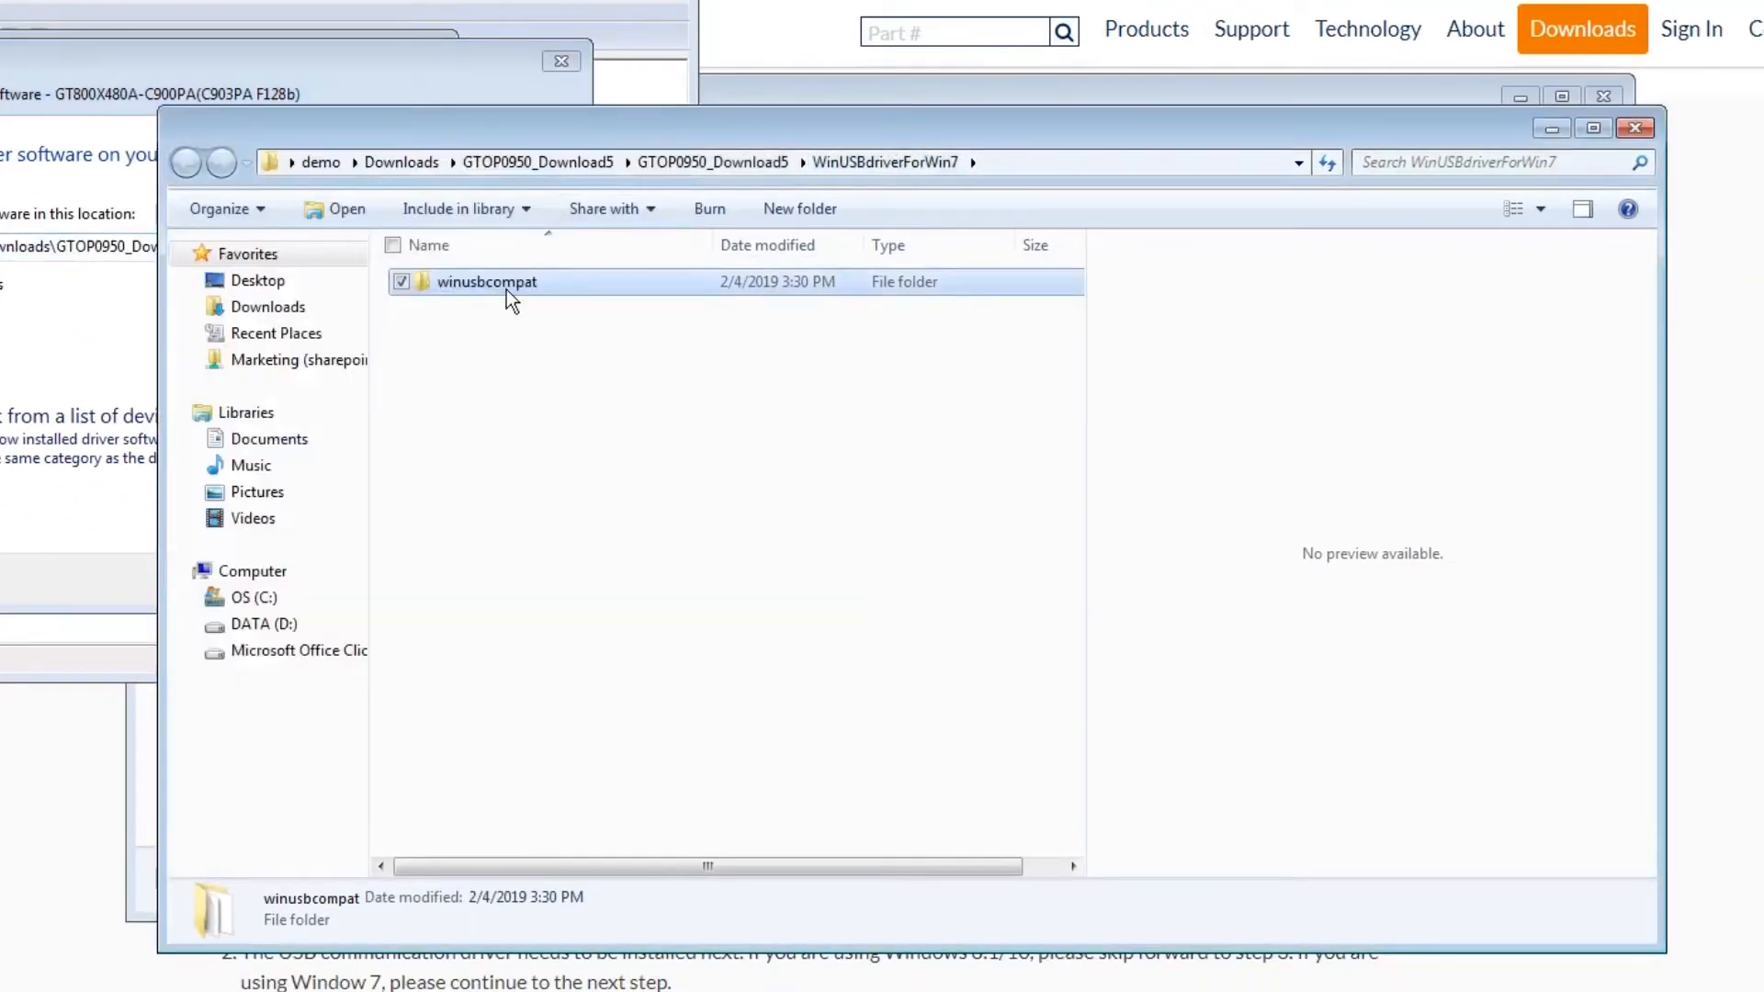
pyautogui.click(1014, 162)
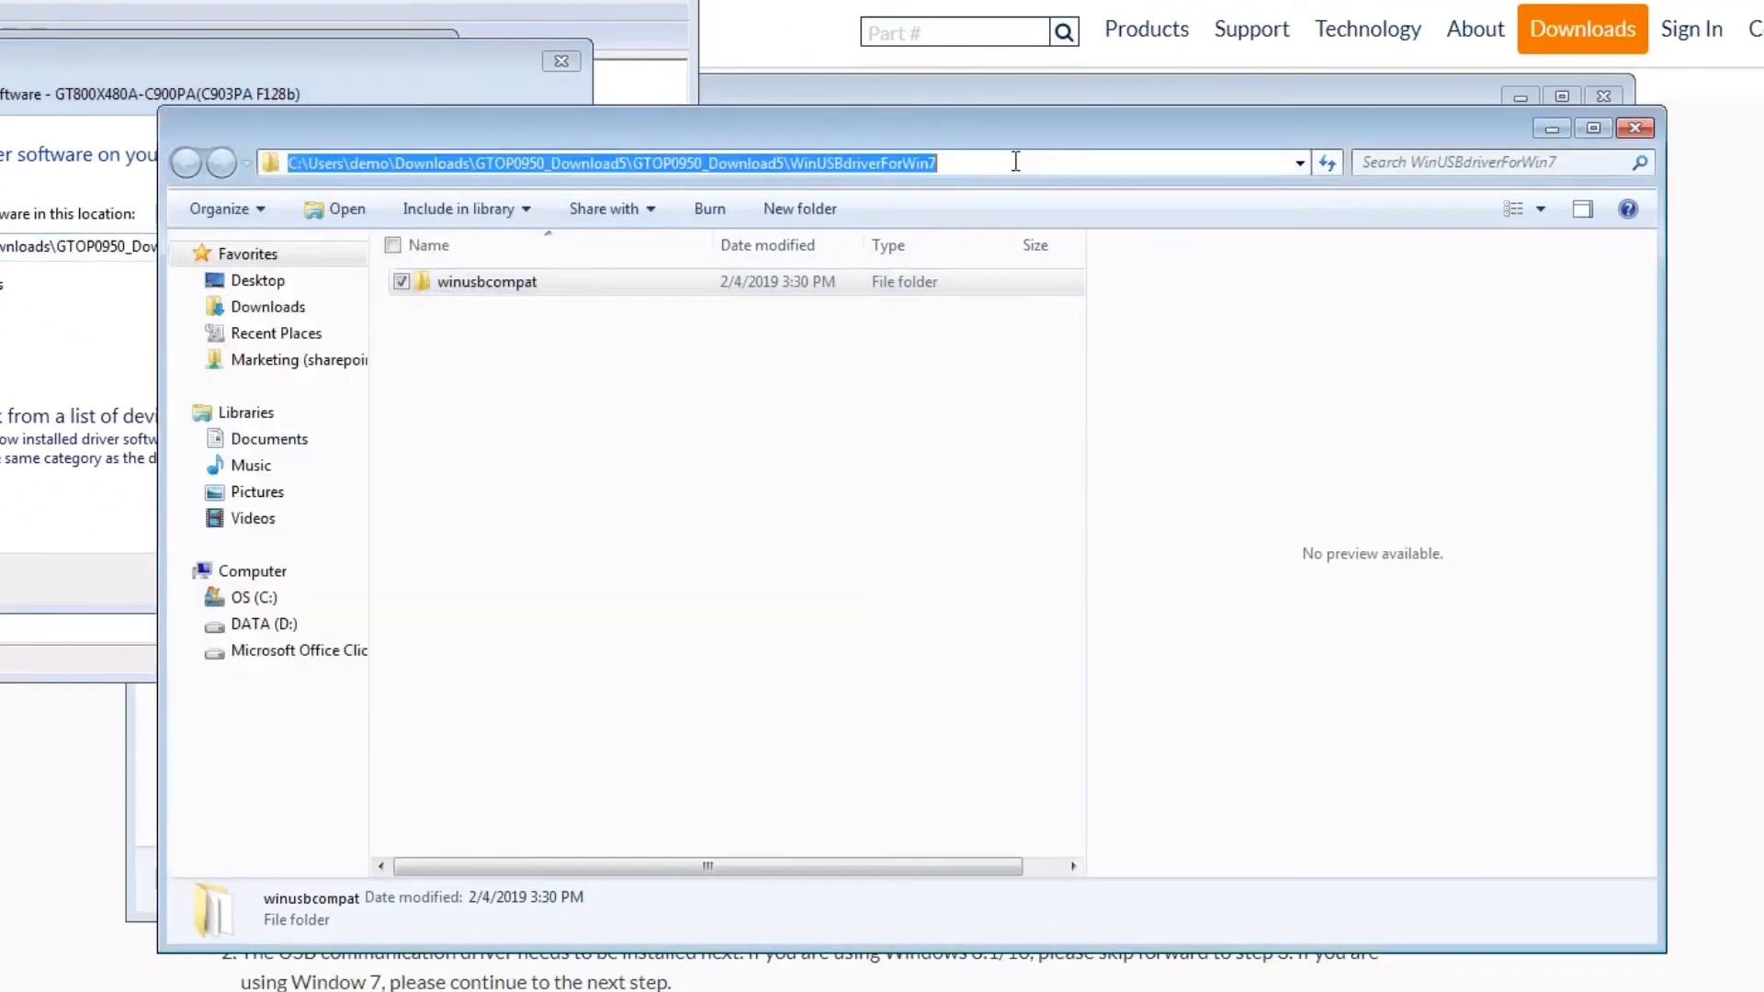
pyautogui.rightClick(1011, 164)
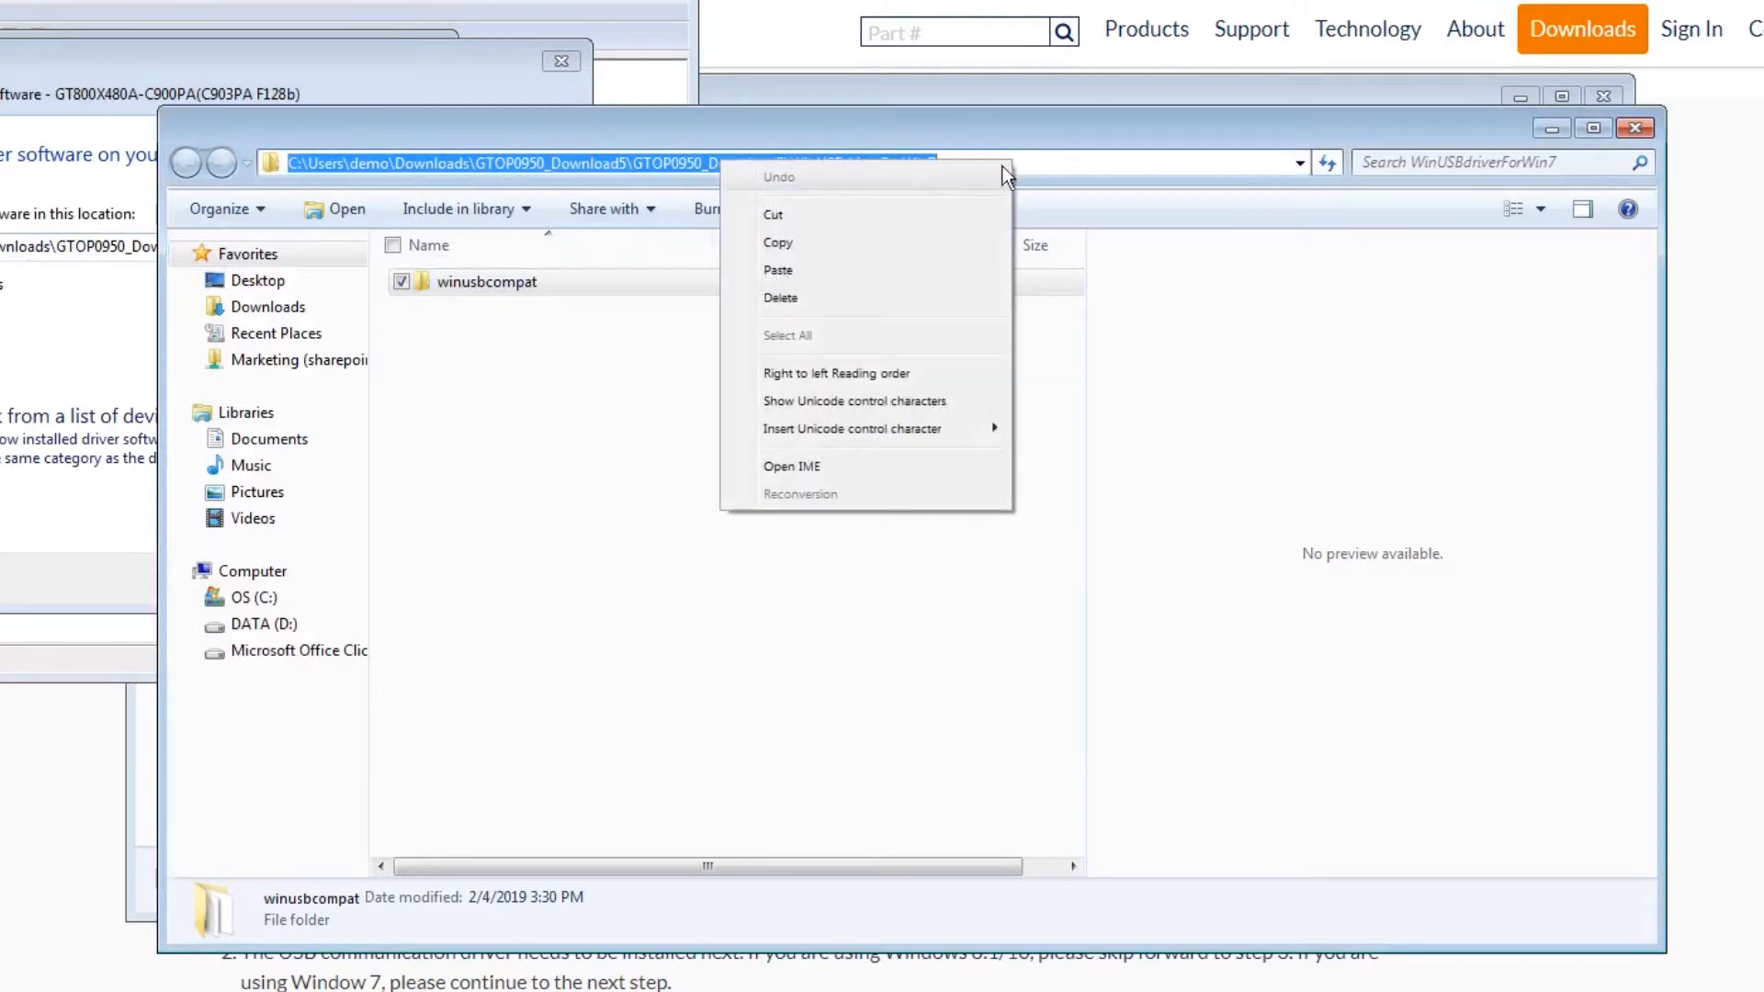
pyautogui.click(782, 235)
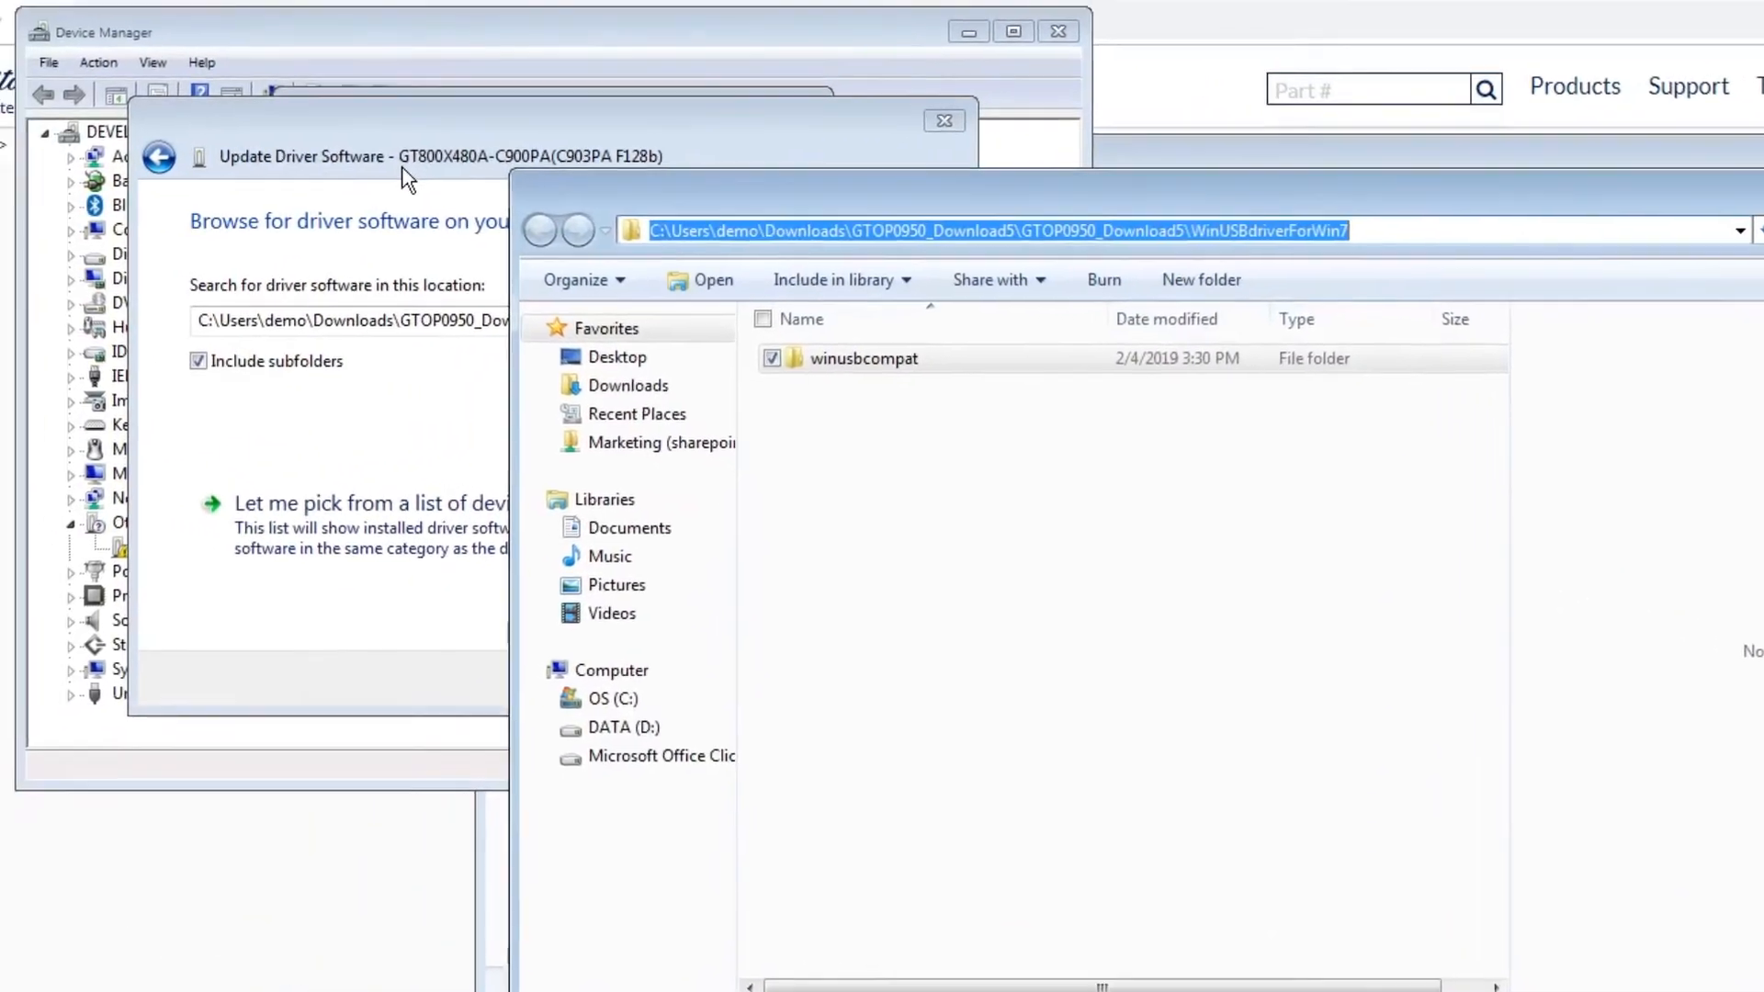
pyautogui.click(116, 115)
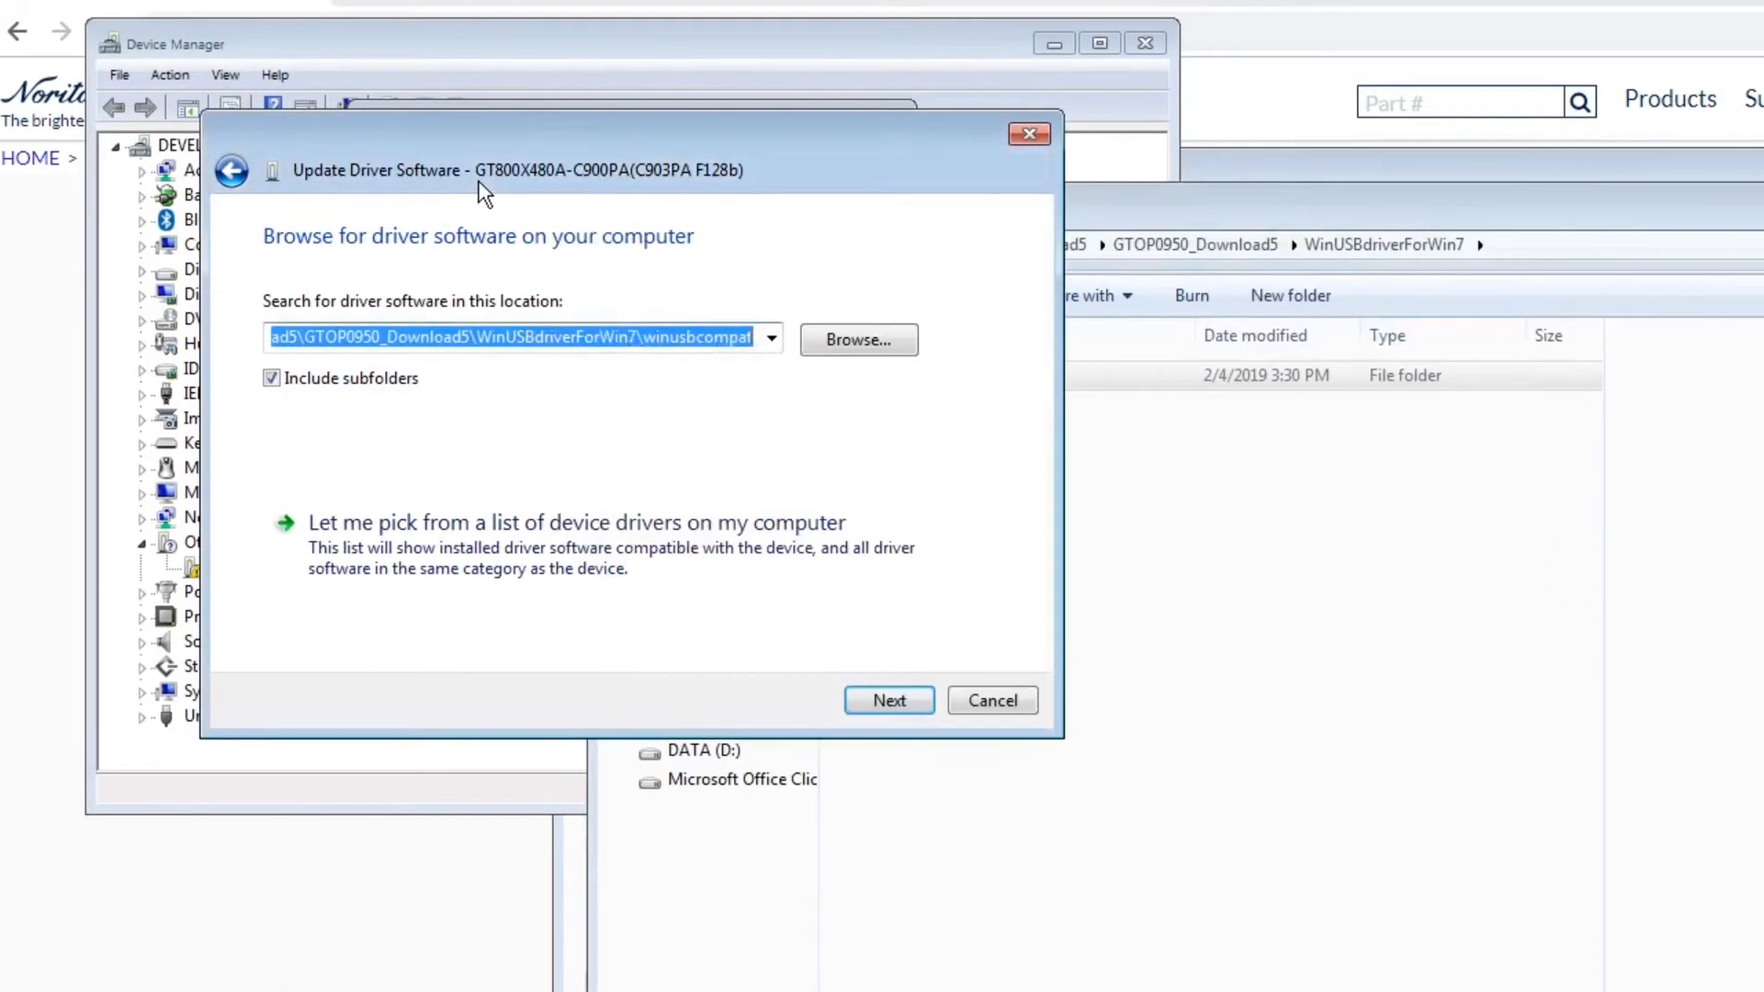
pyautogui.rightClick(628, 342)
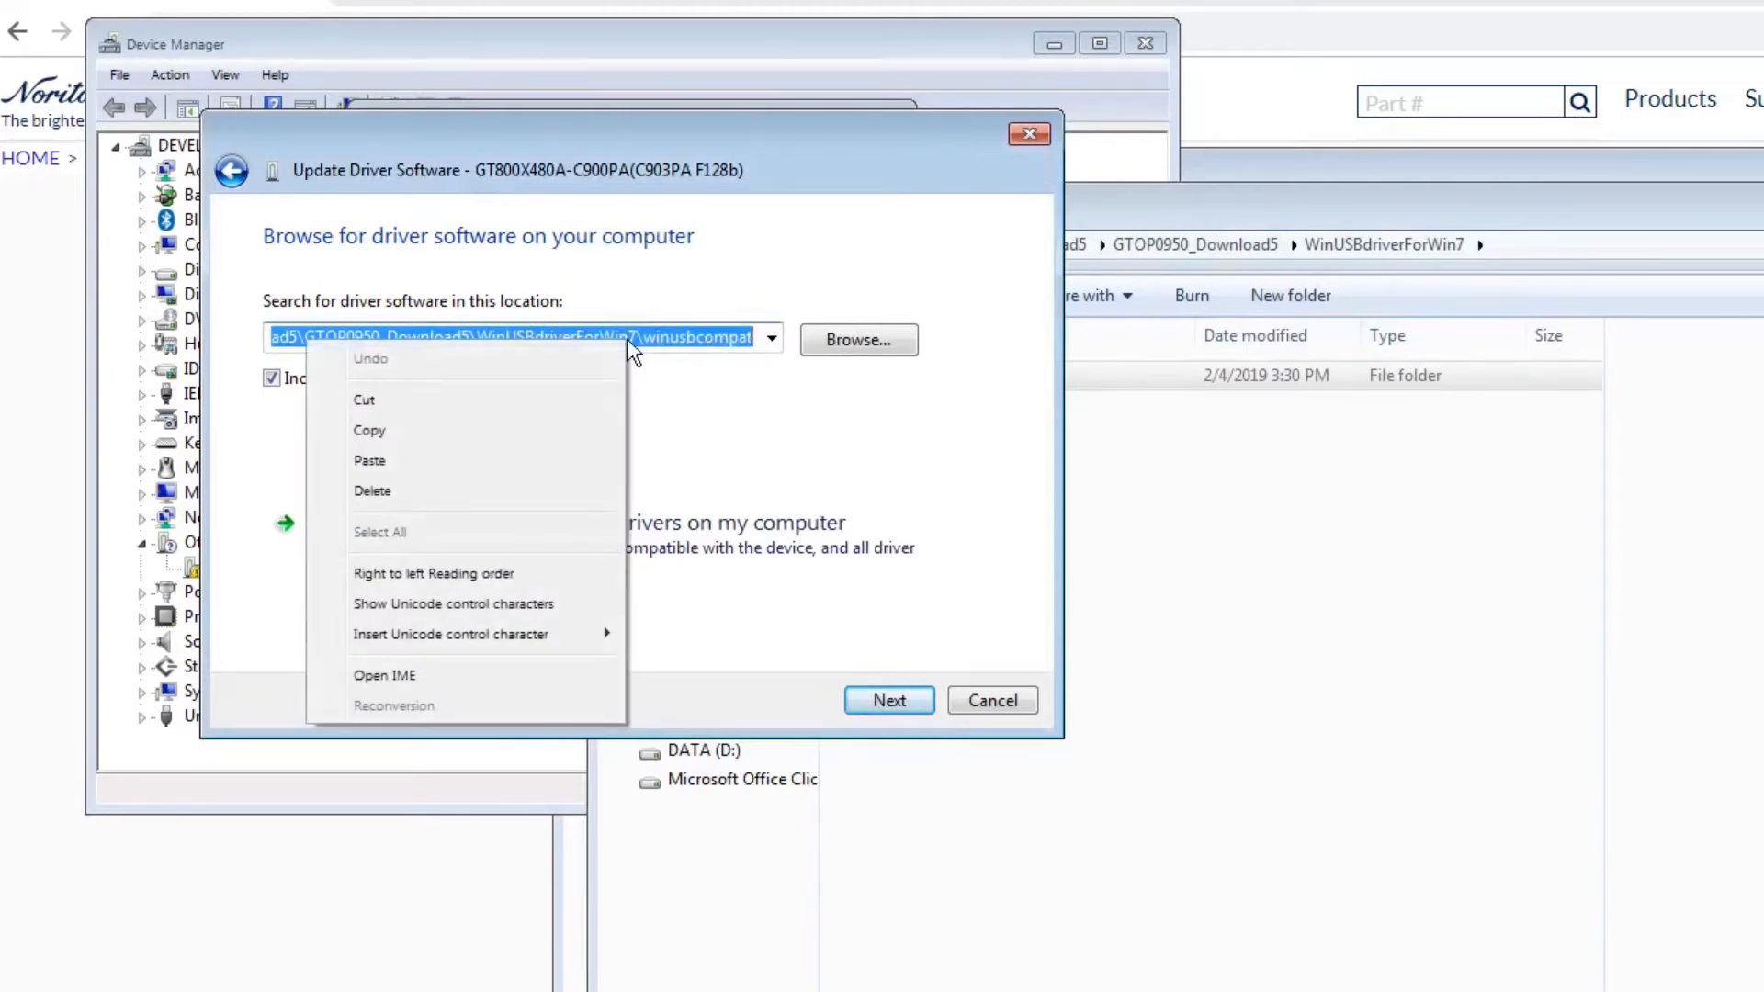
pyautogui.click(427, 467)
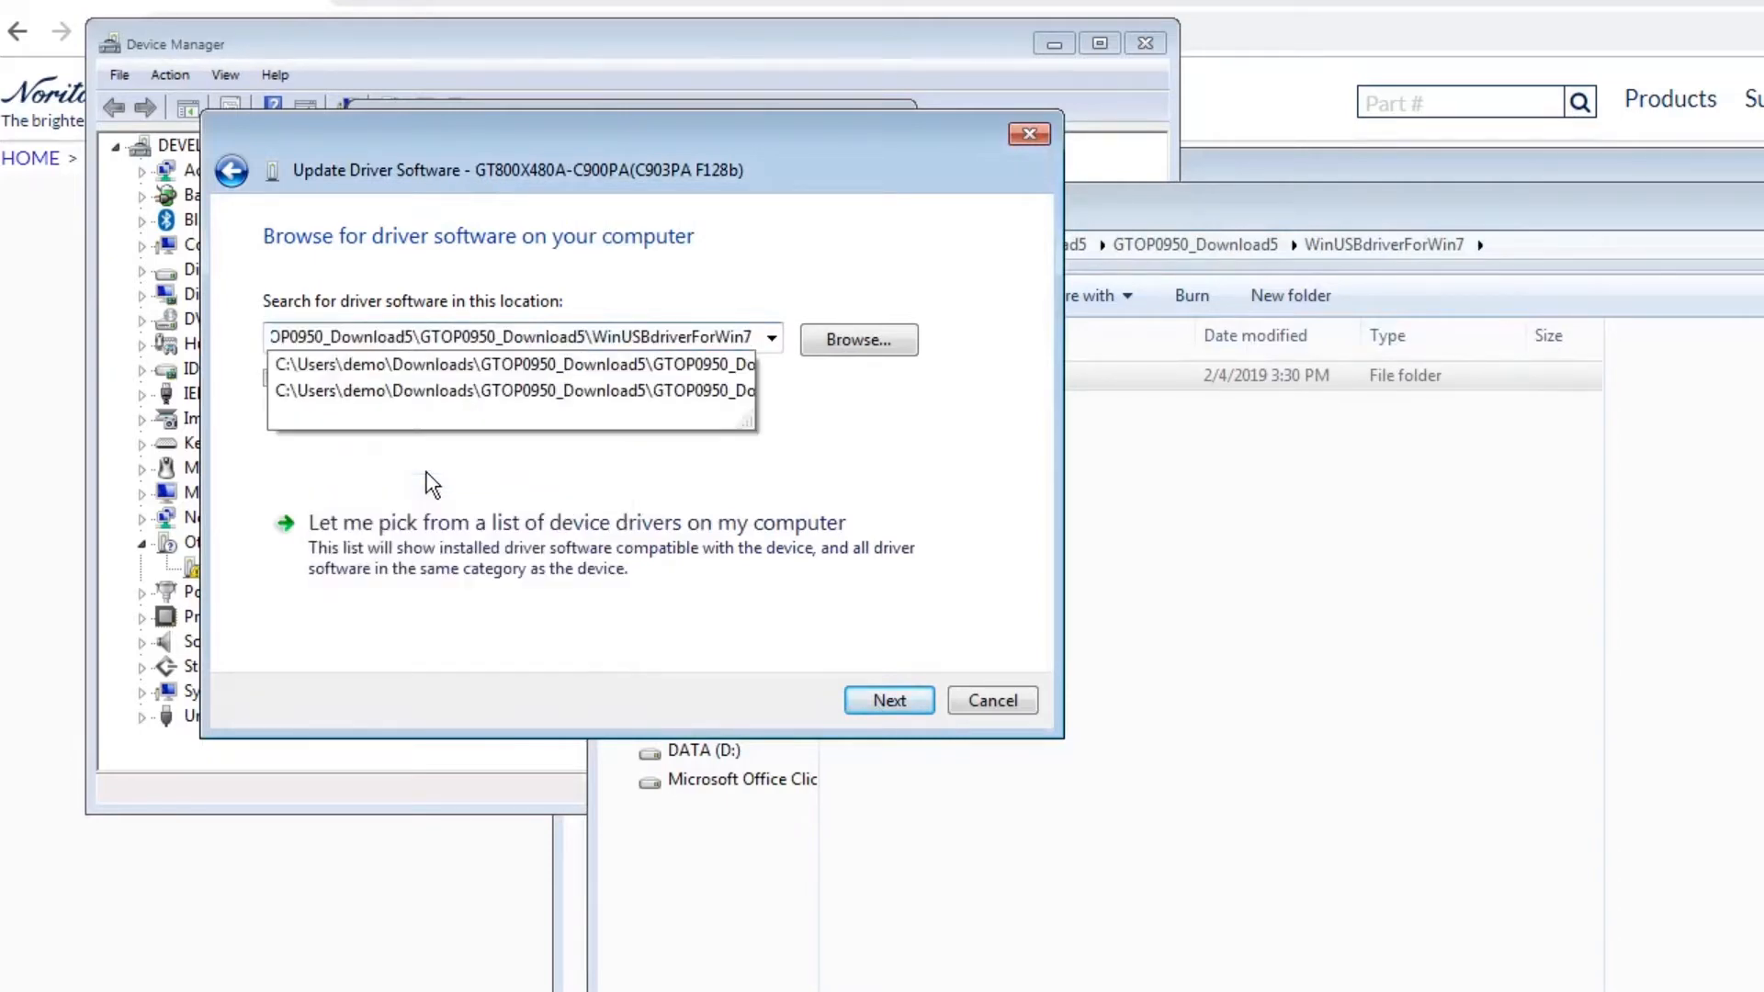
# - Choose the winusbcompat subfolder of WinUSBdriverForWin7 as the driver location and start installing the driver
pyautogui.click(864, 354)
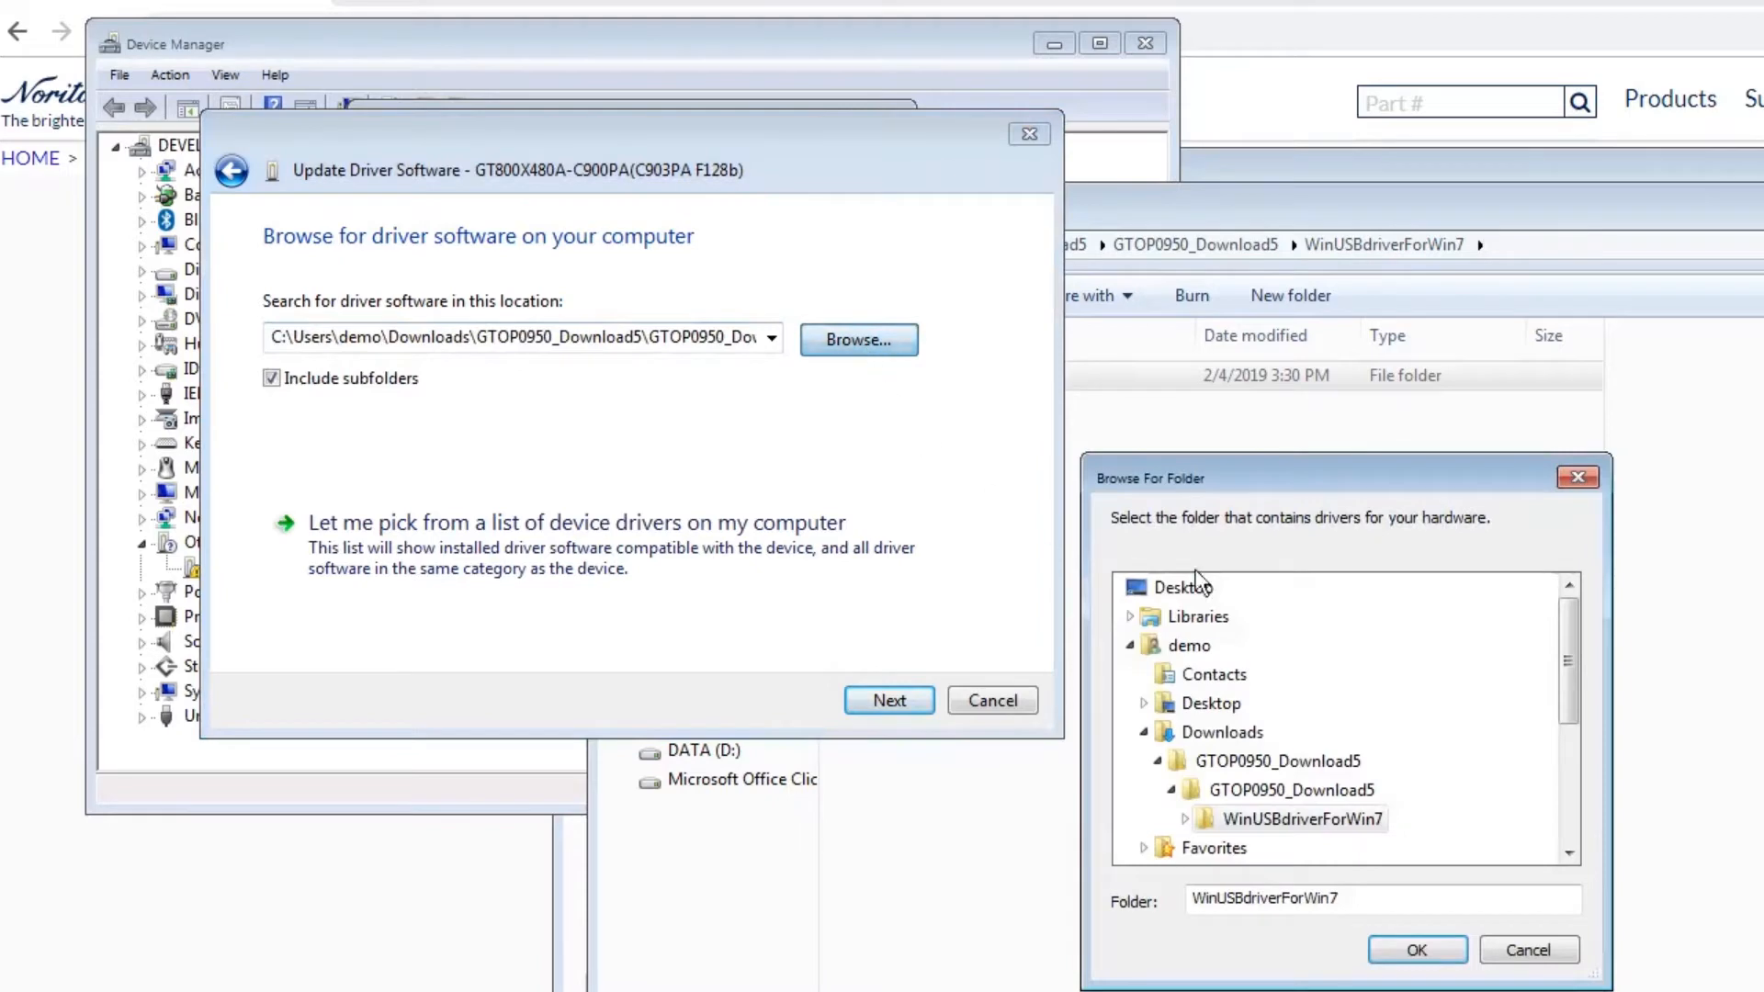
pyautogui.click(1186, 819)
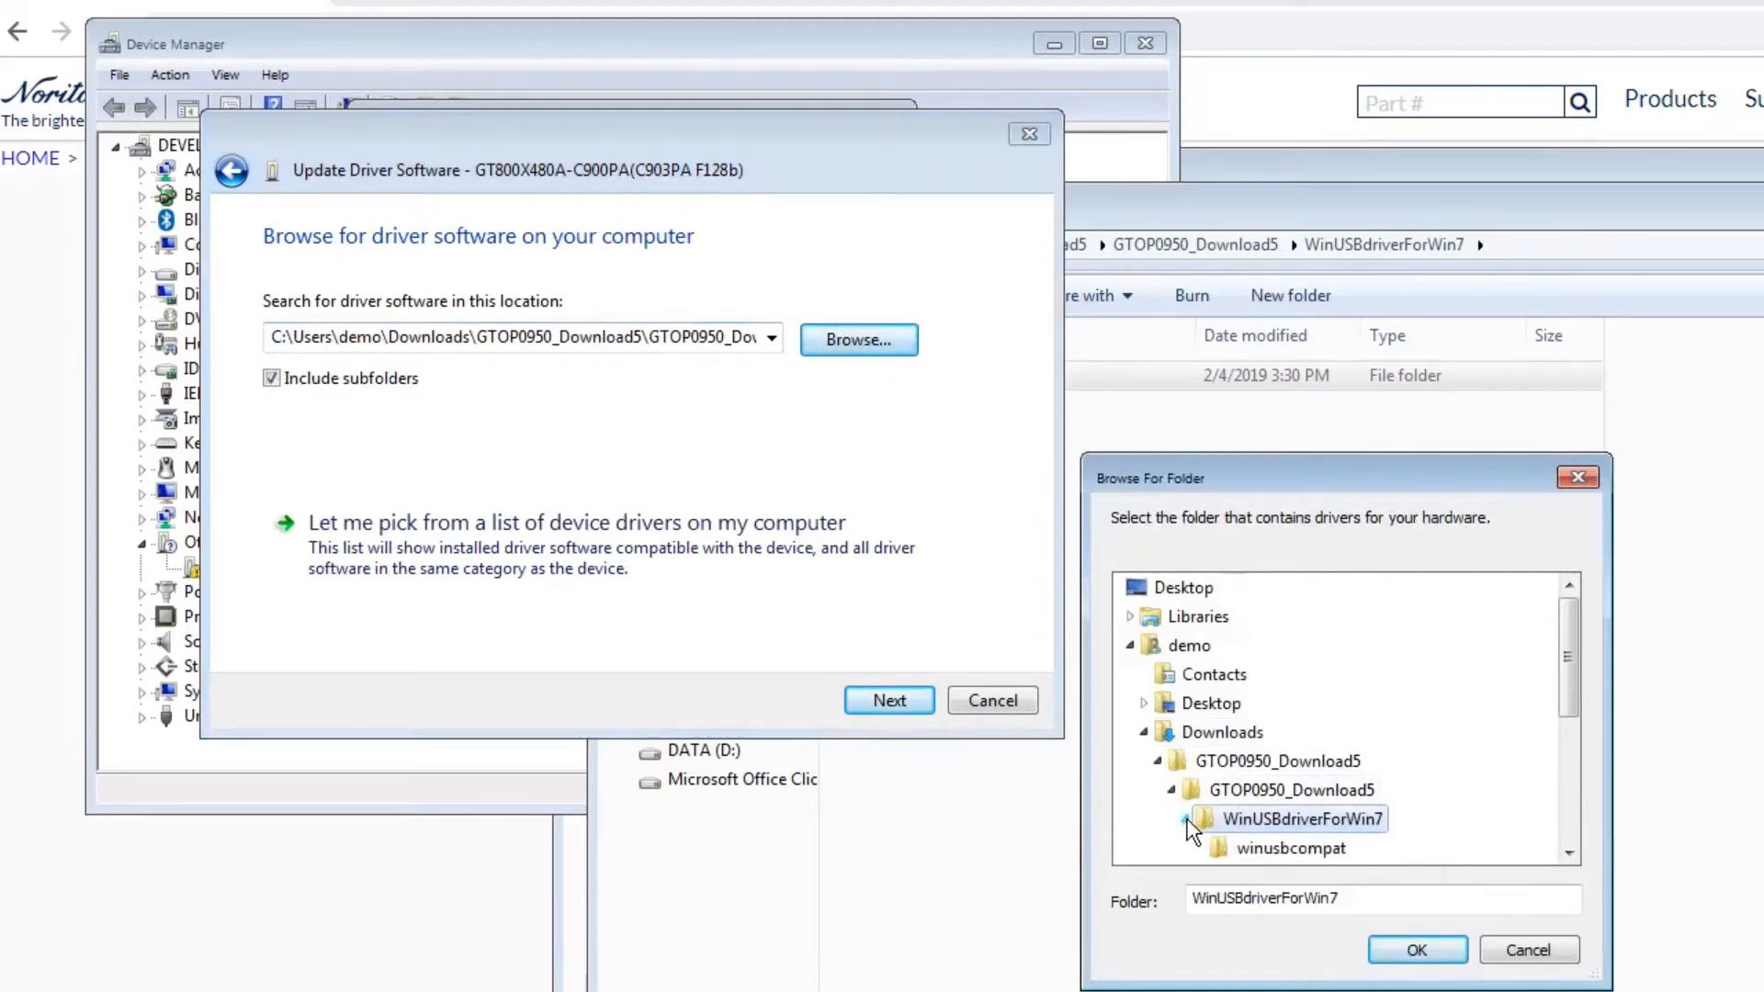
pyautogui.click(1297, 852)
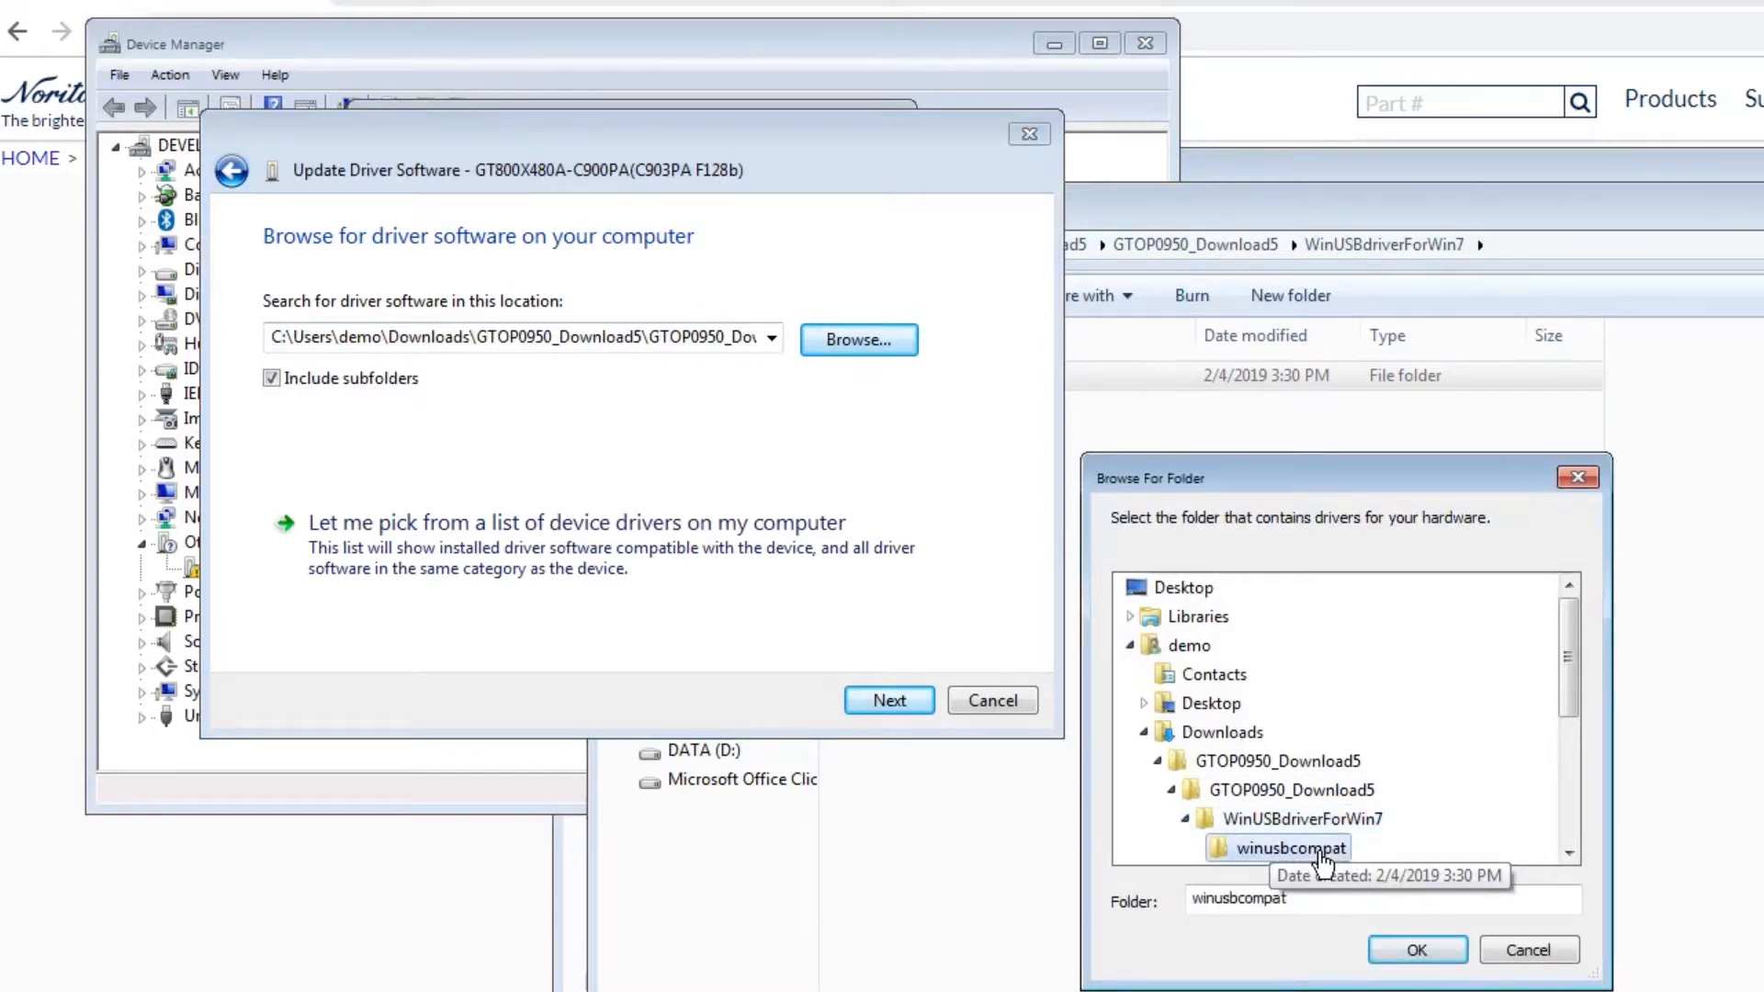
pyautogui.click(1397, 945)
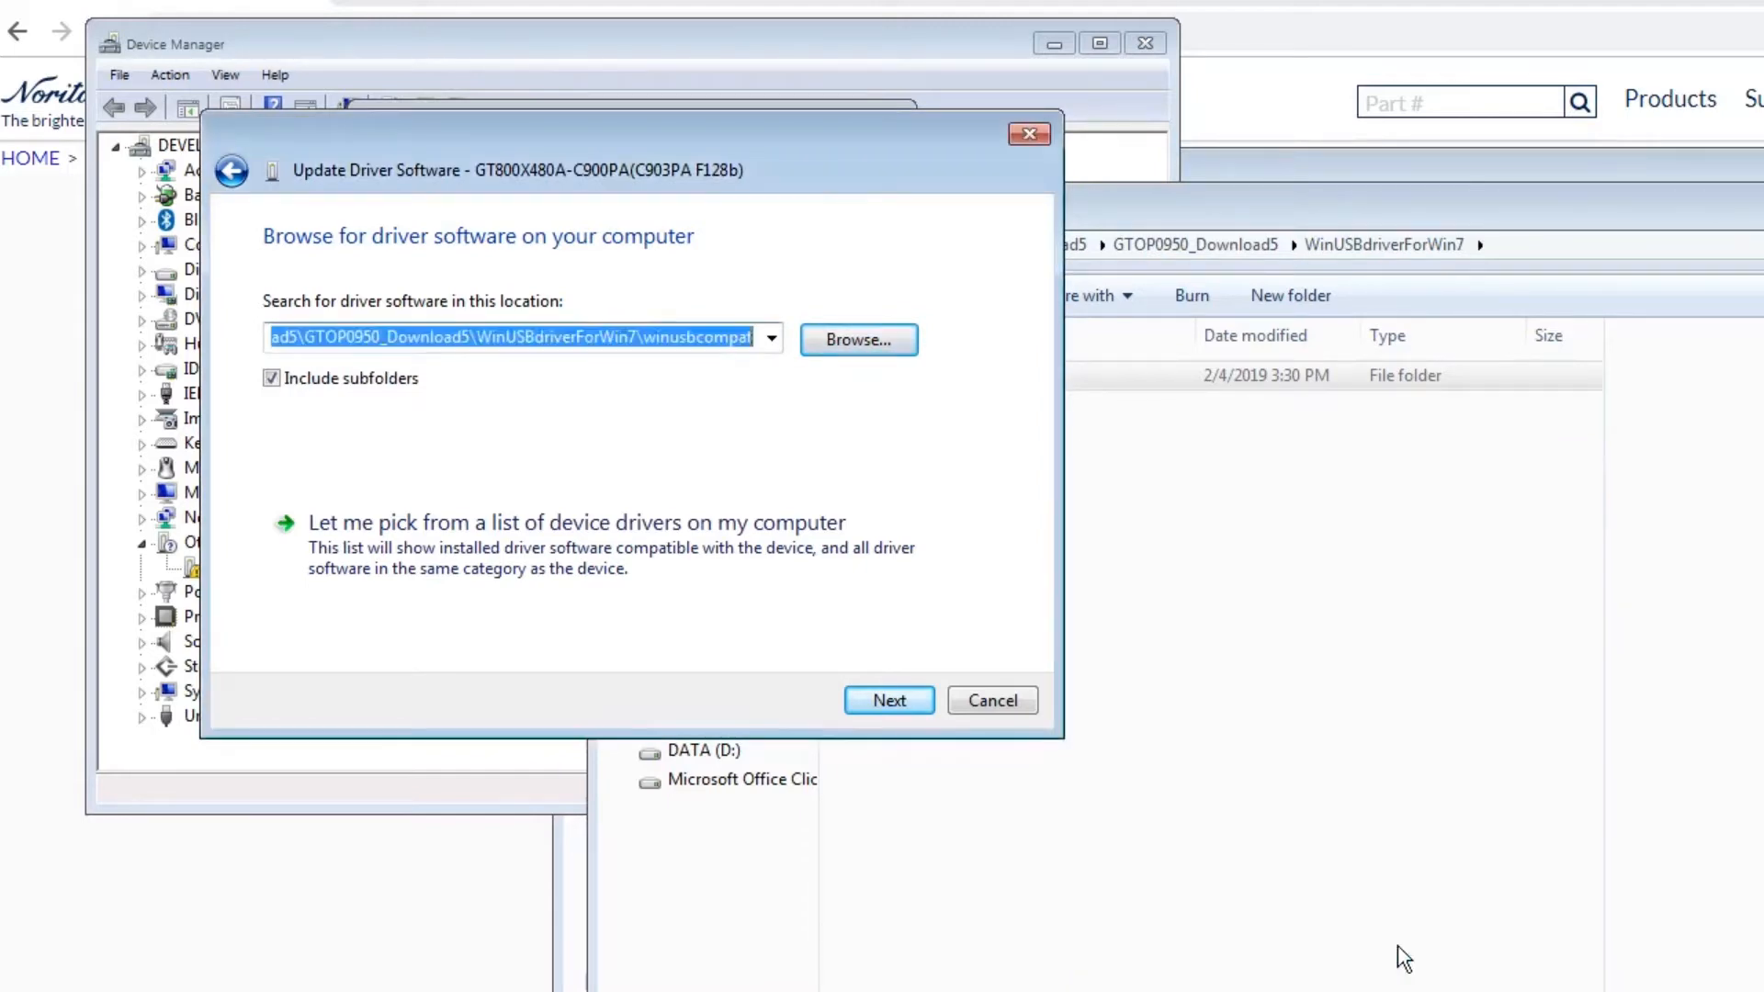
pyautogui.click(885, 701)
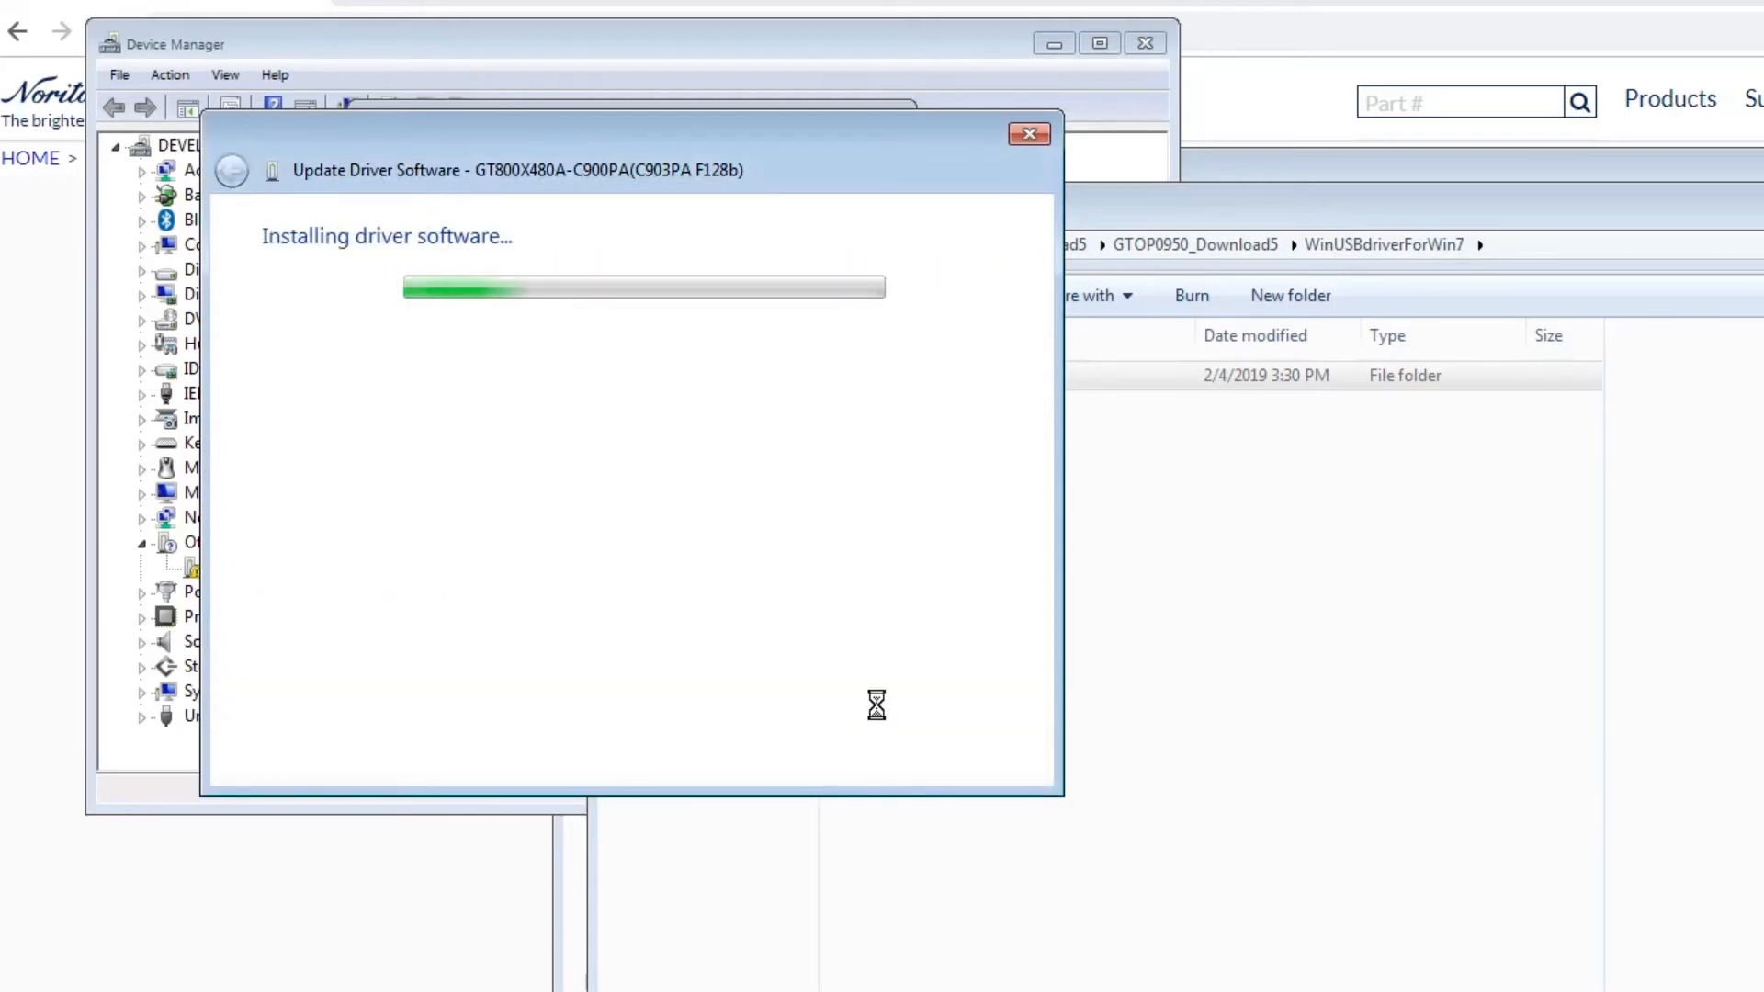